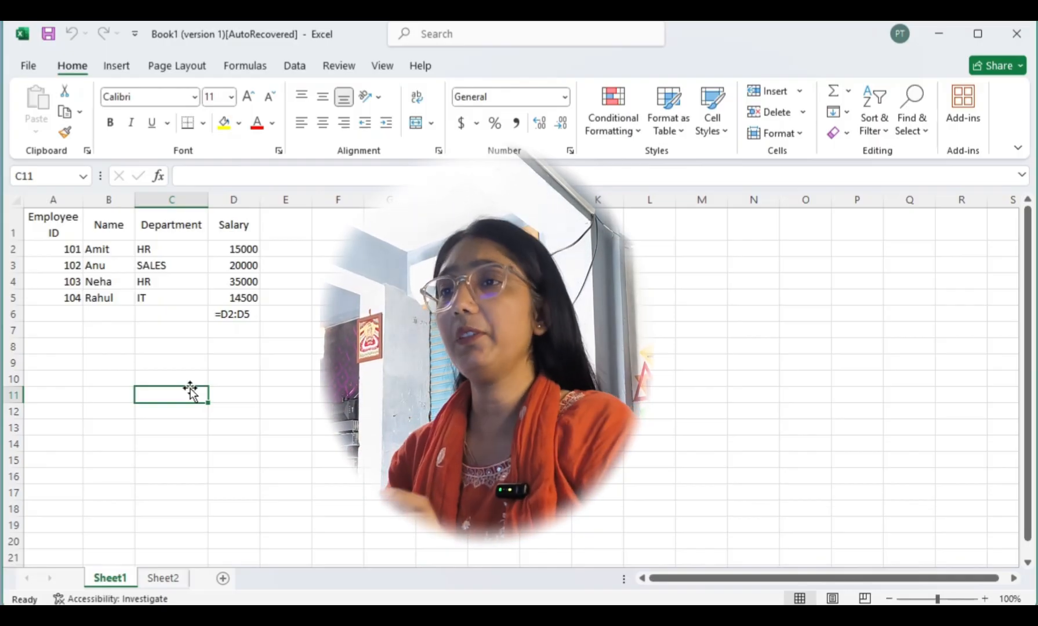
{"action": "left_click", "coordinate": [282, 363]}
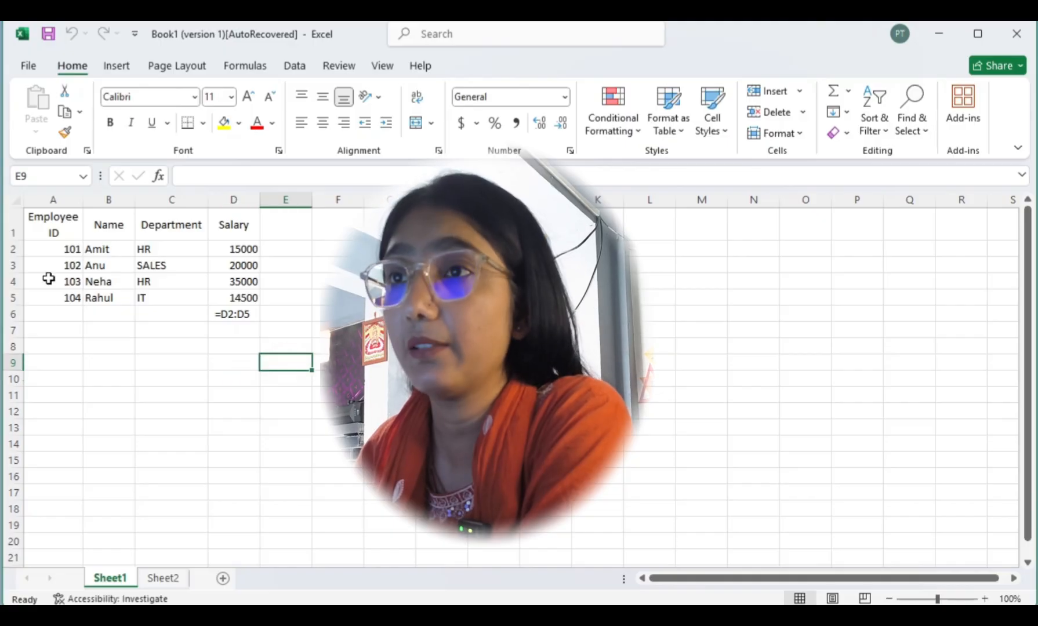
{"action": "left_click_drag", "start_coordinate": [42, 226], "coordinate": [232, 379]}
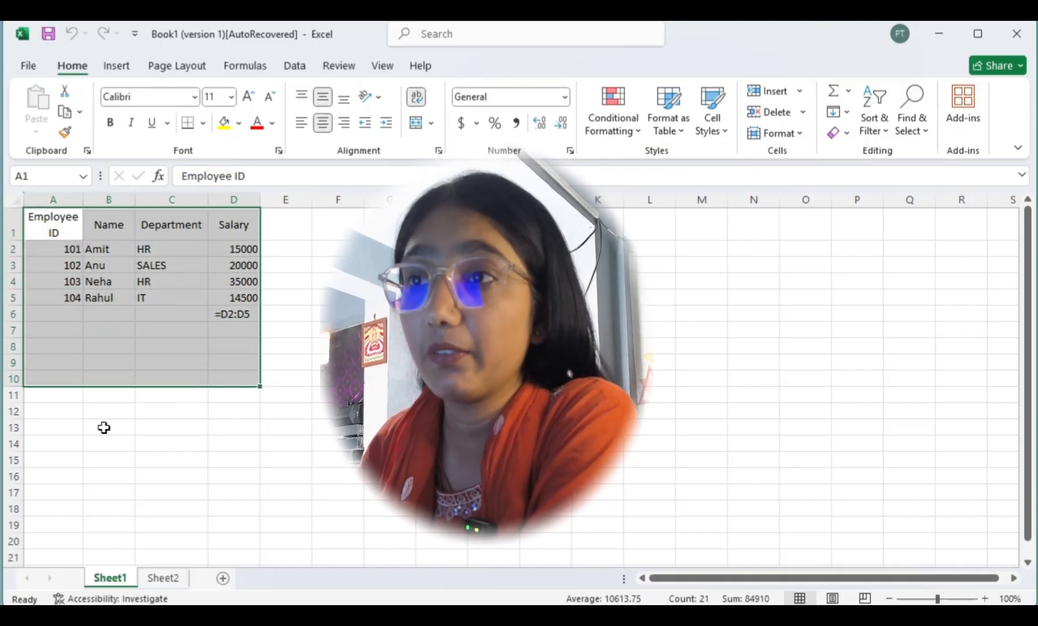
{"action": "left_click_drag", "start_coordinate": [104, 427], "coordinate": [104, 411]}
{"action": "left_click_drag", "start_coordinate": [25, 214], "coordinate": [232, 379]}
{"action": "left_click", "coordinate": [211, 376]}
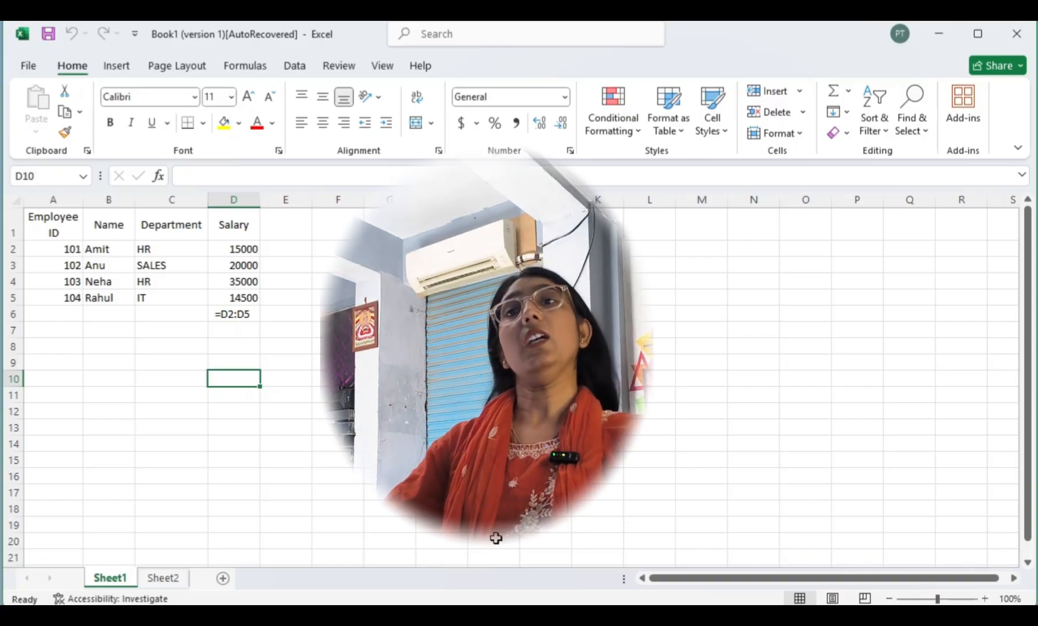
{"action": "left_click", "coordinate": [179, 497]}
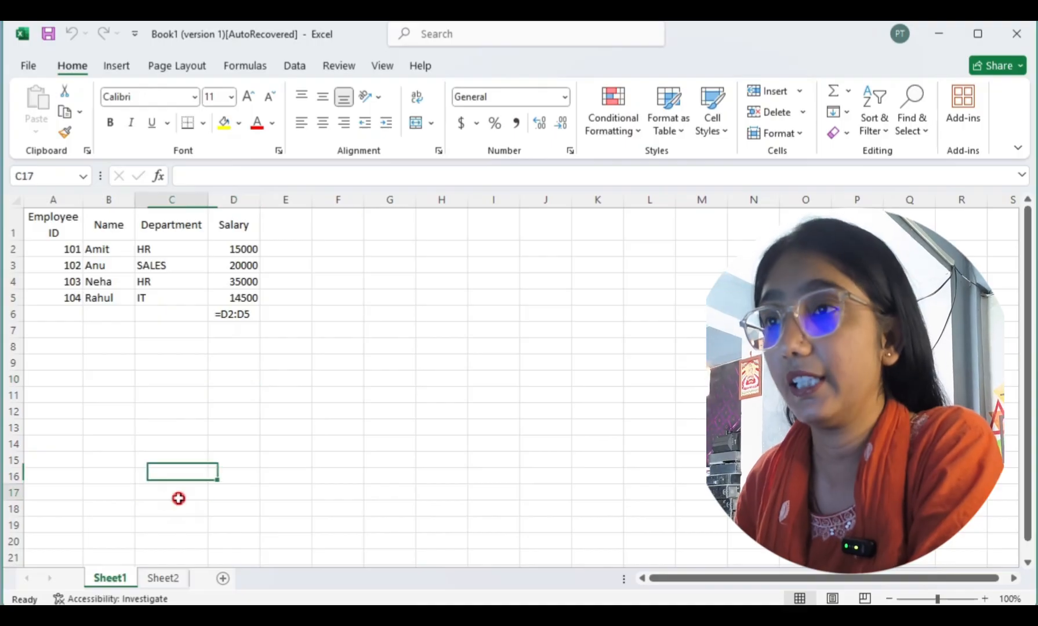
- On Sheet2, enter a person's first name in cell A1 and the text "sales" in cell A2
{"action": "left_click", "coordinate": [165, 578]}
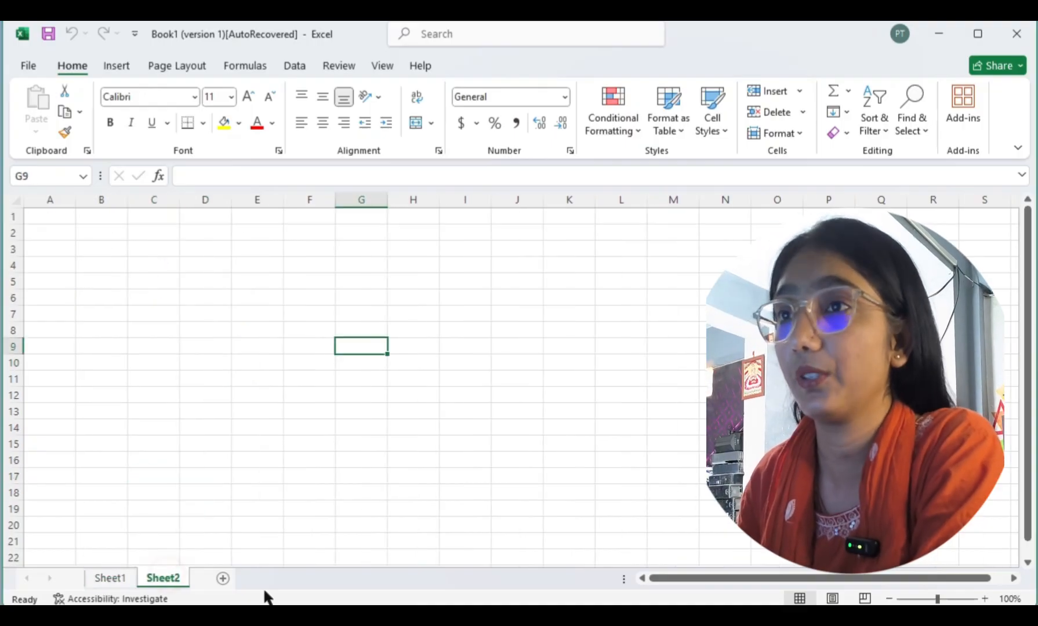
{"action": "left_click", "coordinate": [63, 216]}
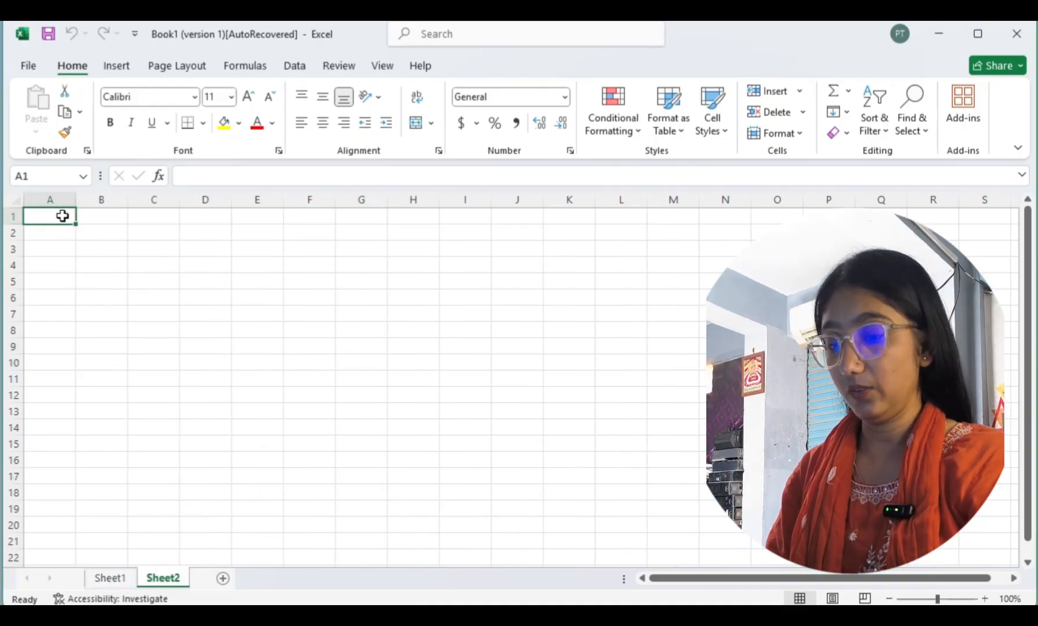
{"action": "type", "text": "a"}
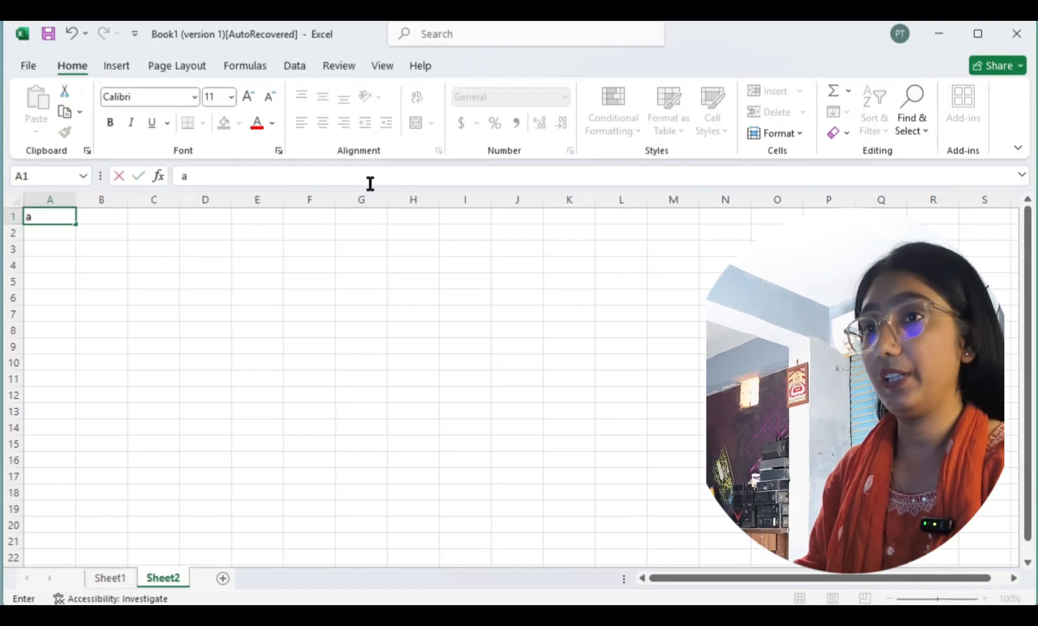
{"action": "type", "text": "nit"}
{"action": "key", "text": "Return"}
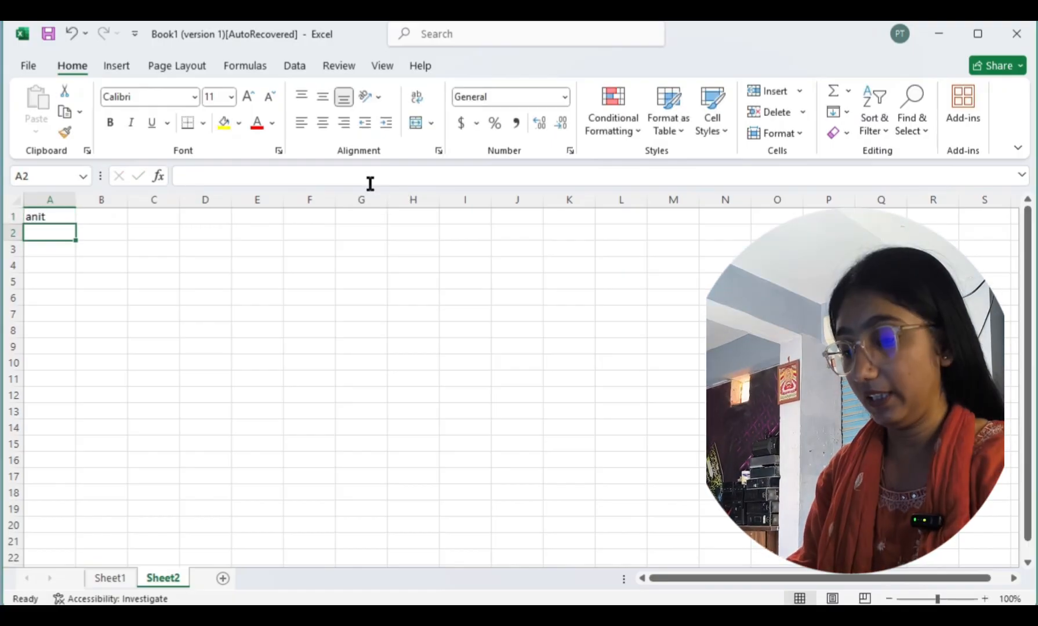
{"action": "type", "text": "sale"}
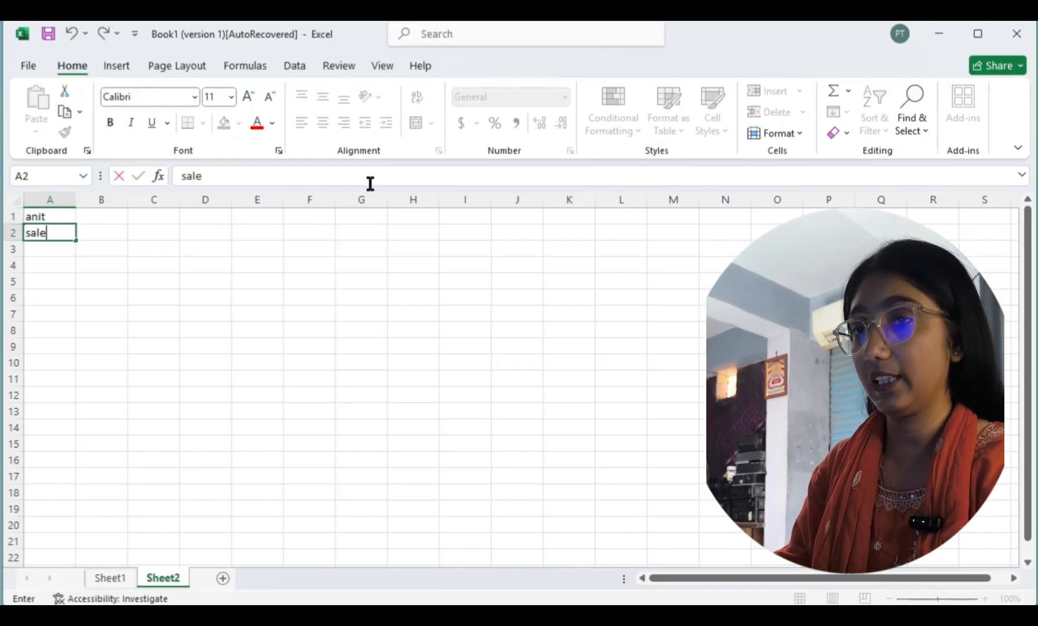
{"action": "type", "text": "s"}
{"action": "key", "text": "Return"}
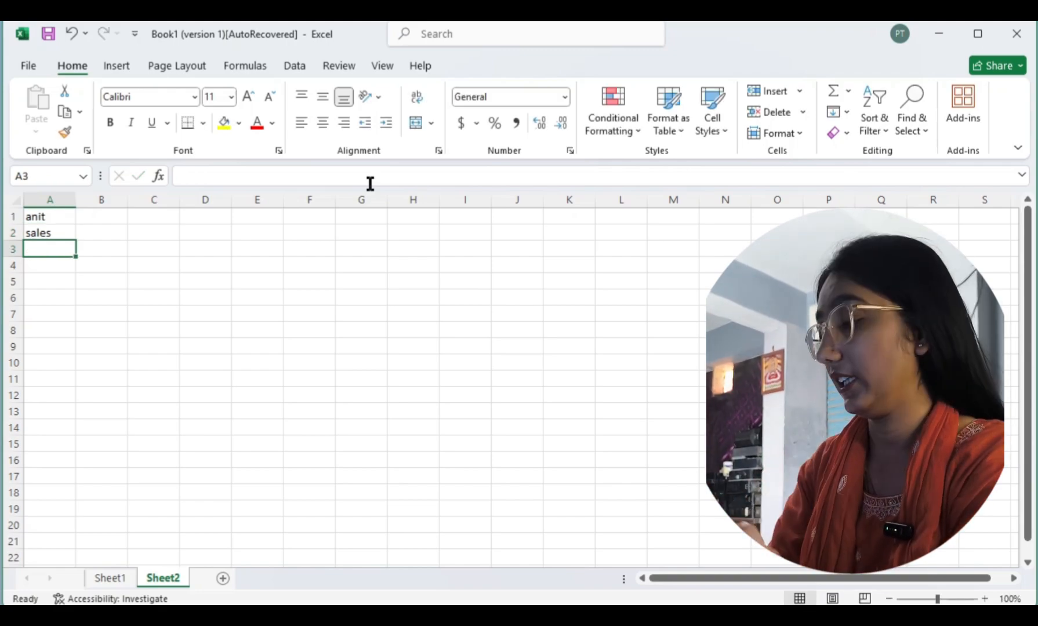
- Enter the numbers 45, 25, 62, 142563 and 456125 in cells A4 through A8
{"action": "key", "text": "Up"}
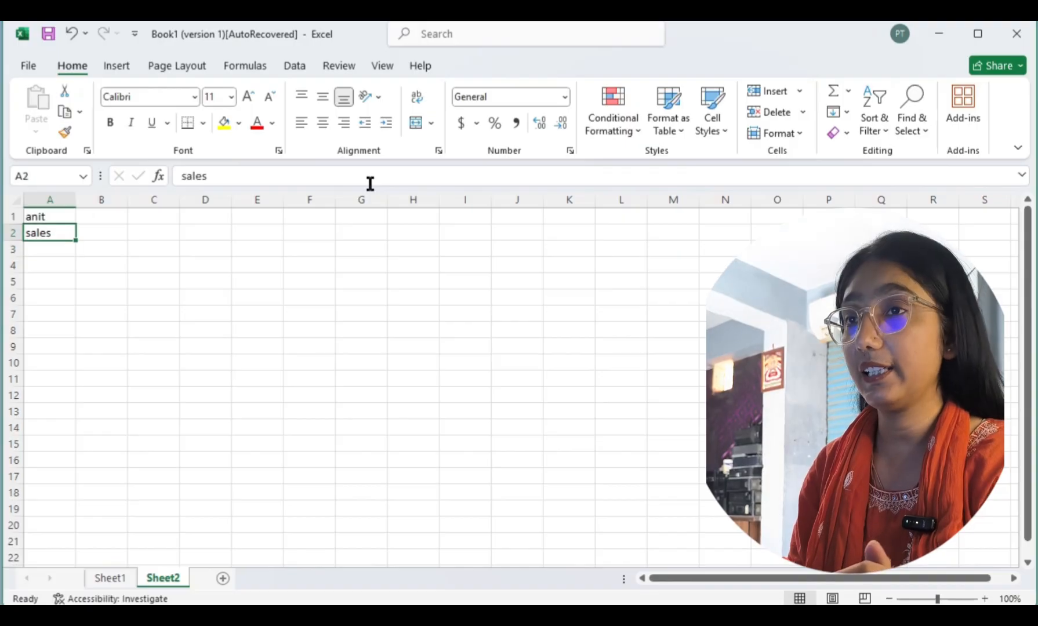
{"action": "key", "text": "Down"}
{"action": "key", "text": "Down"}
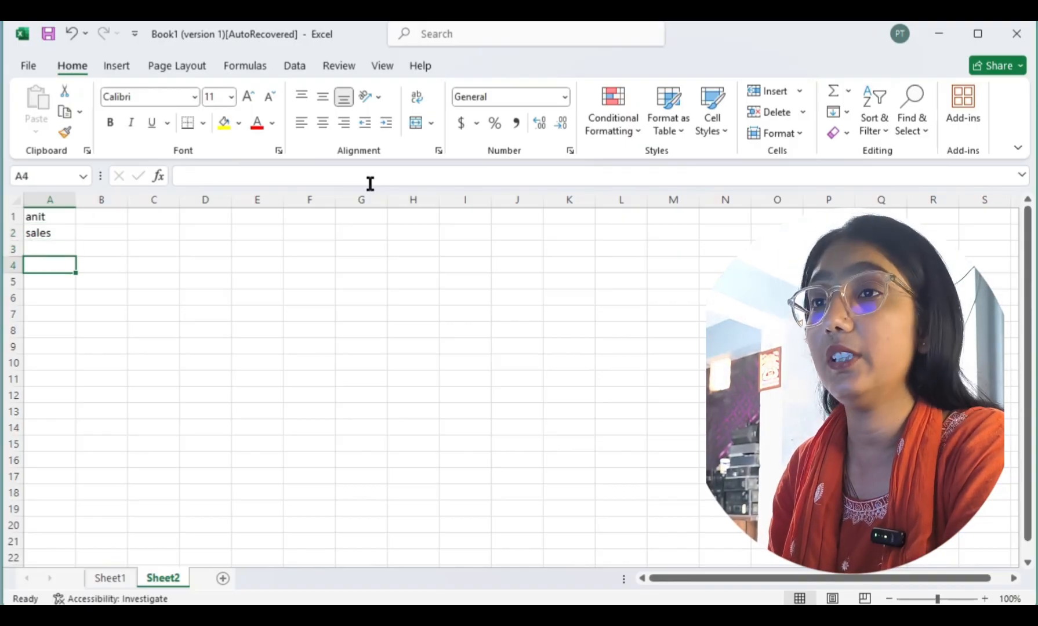
{"action": "type", "text": "45"}
{"action": "key", "text": "Return"}
{"action": "type", "text": "25"}
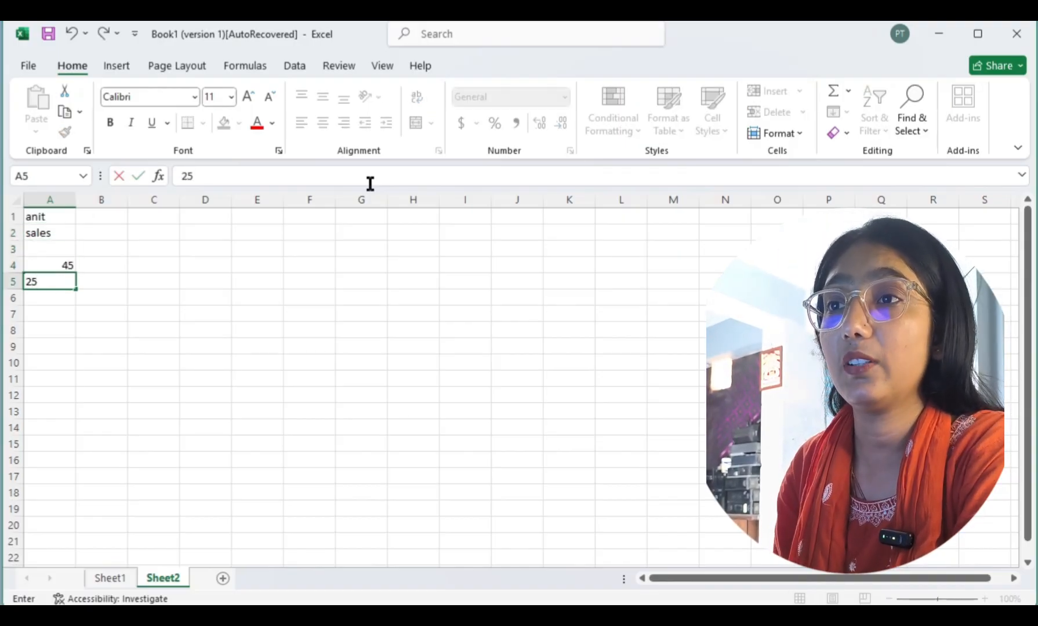
{"action": "key", "text": "Return"}
{"action": "type", "text": "62"}
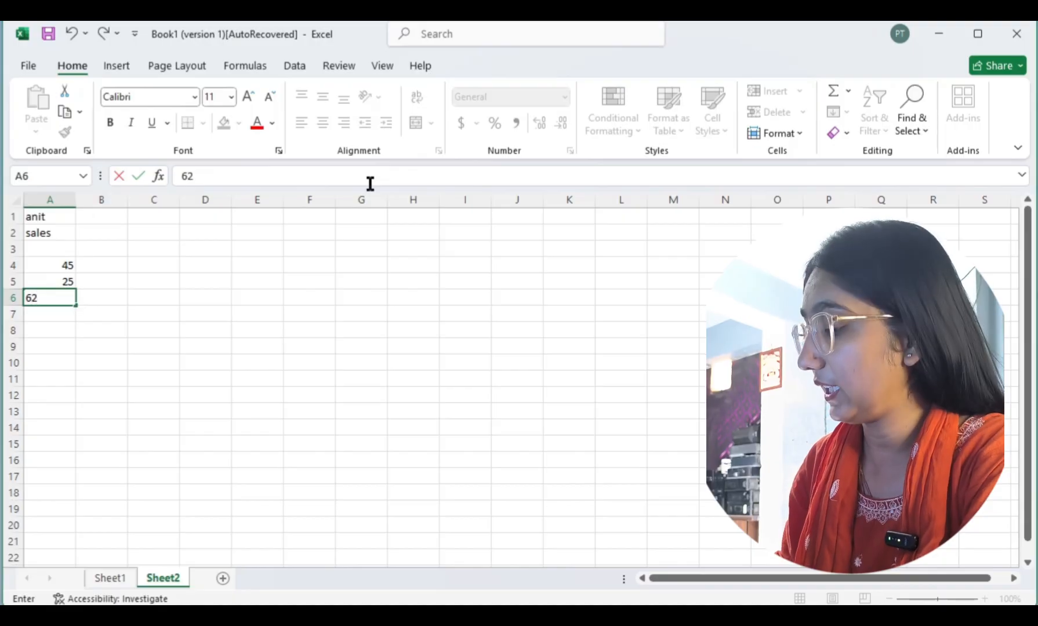
{"action": "key", "text": "Return"}
{"action": "type", "text": "142563"}
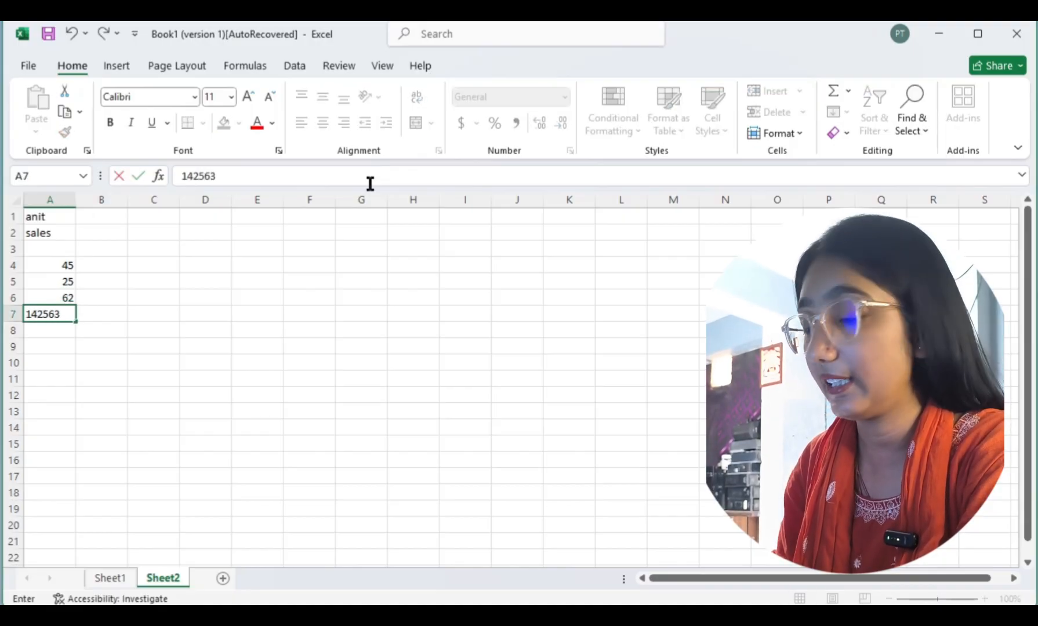
{"action": "key", "text": "Return"}
{"action": "type", "text": "45"}
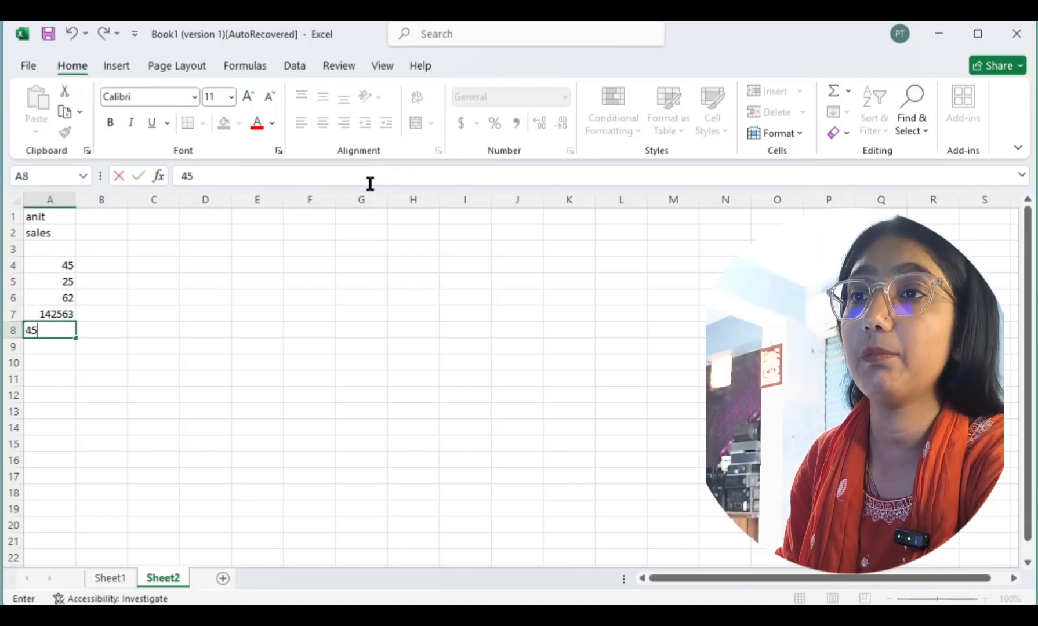
{"action": "type", "text": "6125"}
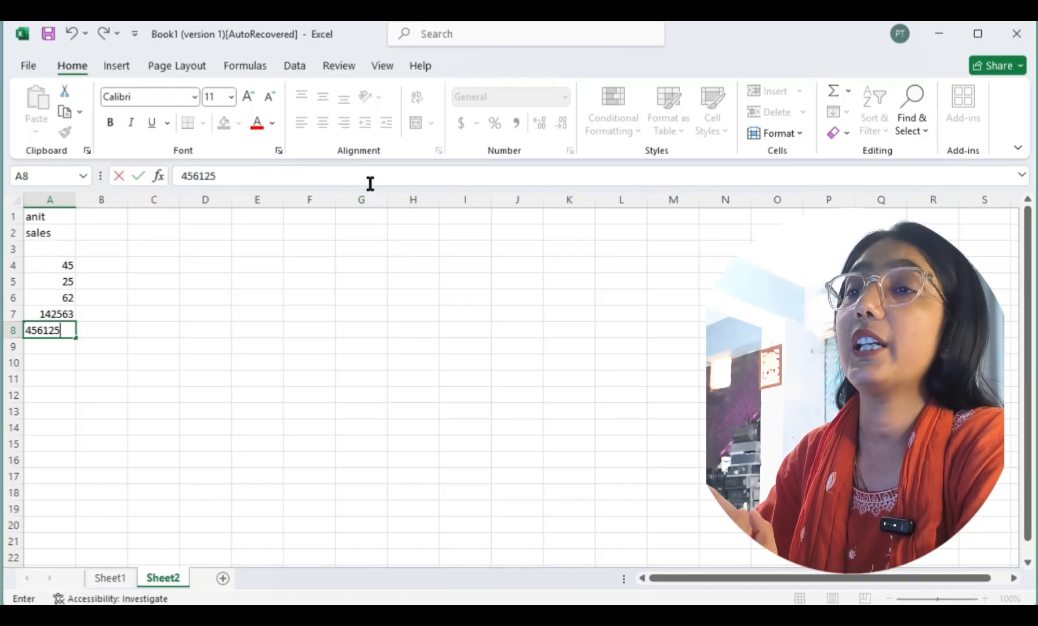
{"action": "key", "text": "Return"}
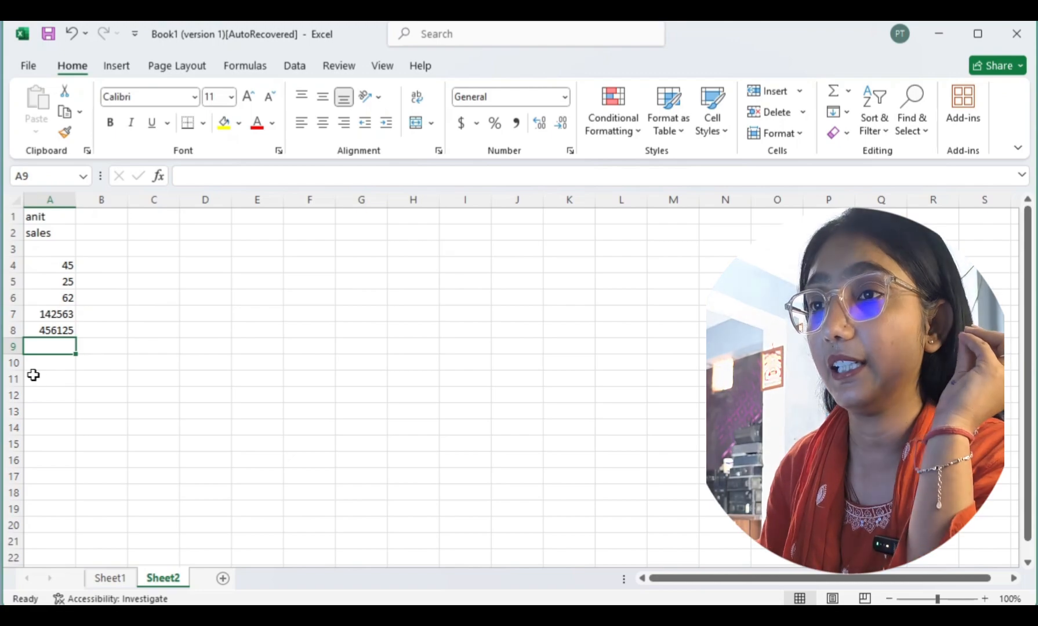
- Enter the date 7/25/2026 in cell F6
{"action": "left_click", "coordinate": [55, 378]}
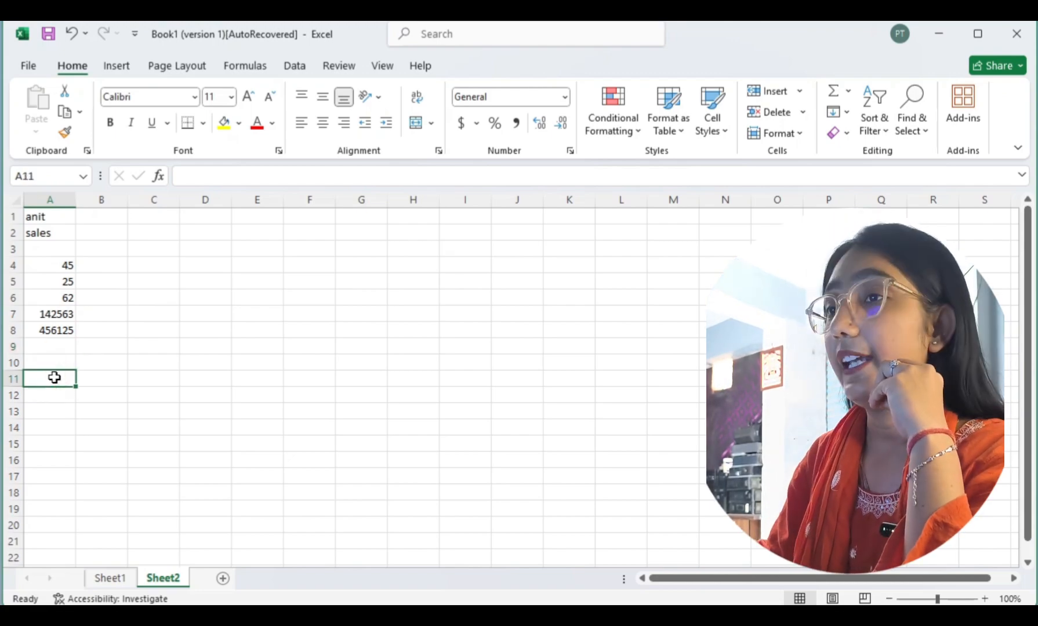
{"action": "left_click", "coordinate": [300, 292]}
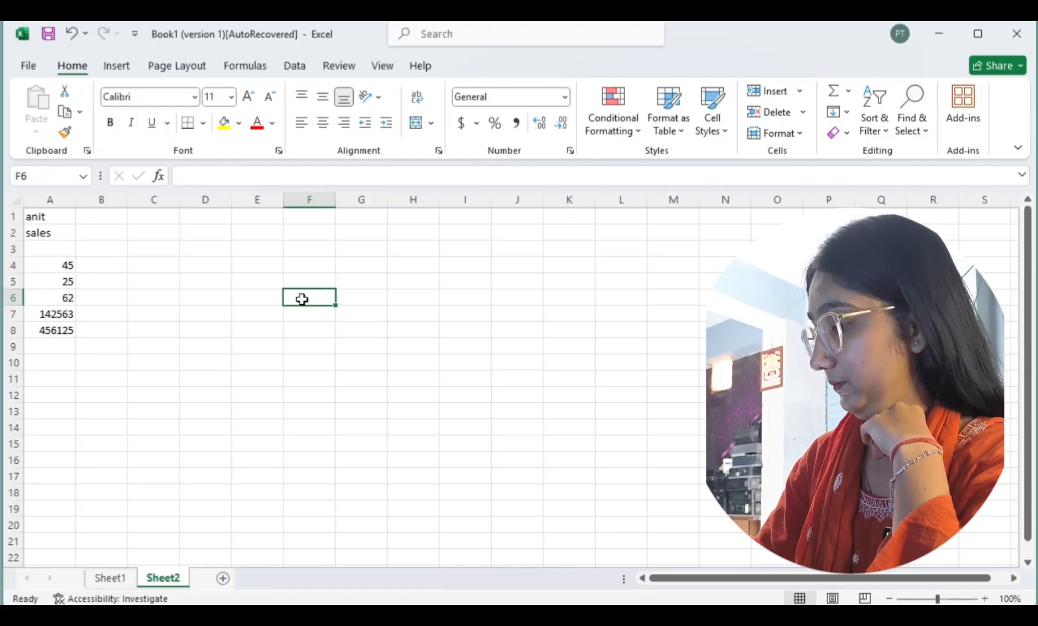
{"action": "type", "text": "7/25"}
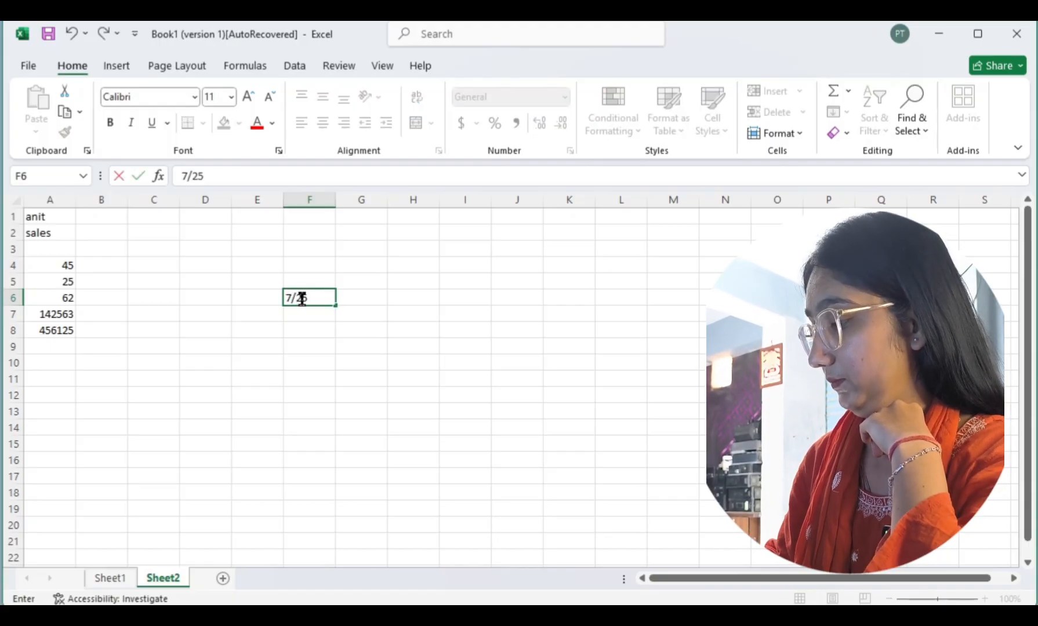
{"action": "type", "text": "/2026"}
{"action": "key", "text": "Return"}
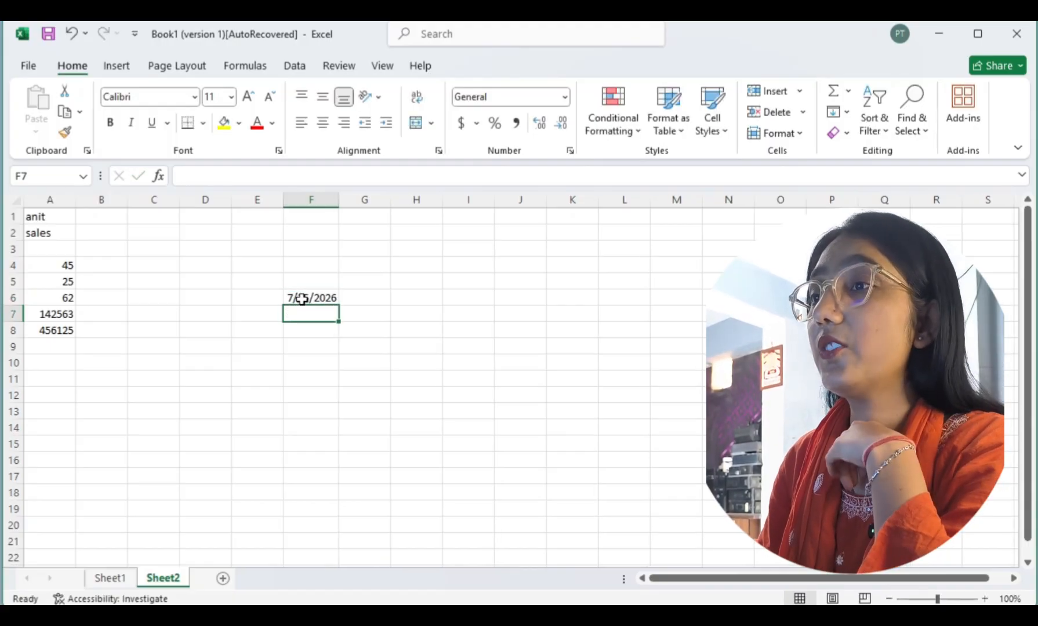
{"action": "left_click", "coordinate": [303, 299]}
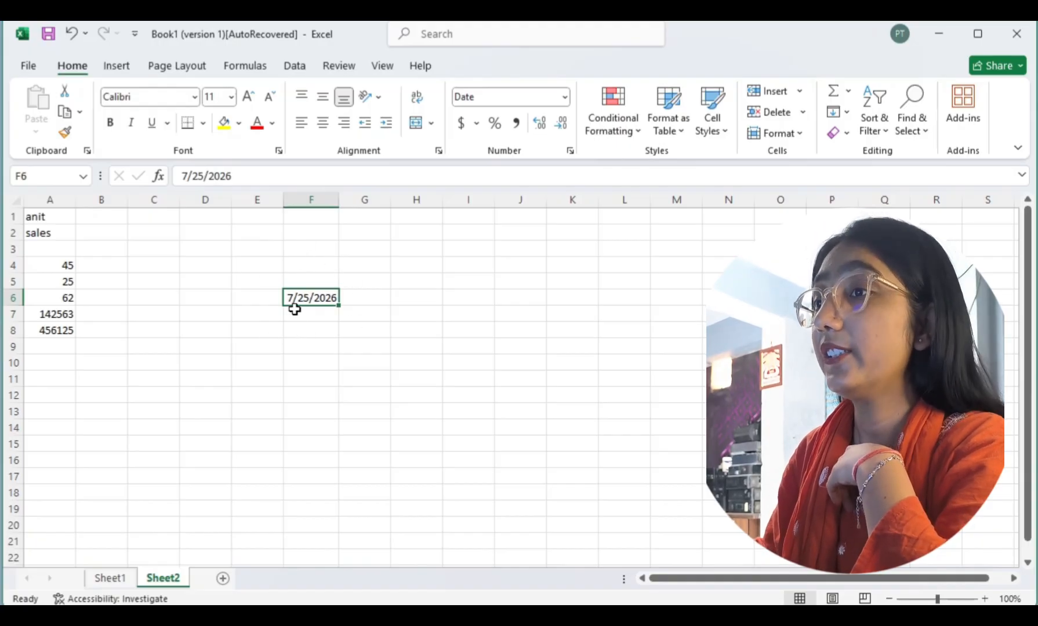
- Enter the date as 25-july-2026 in cell F7, directly below the first date
{"action": "left_click", "coordinate": [317, 316]}
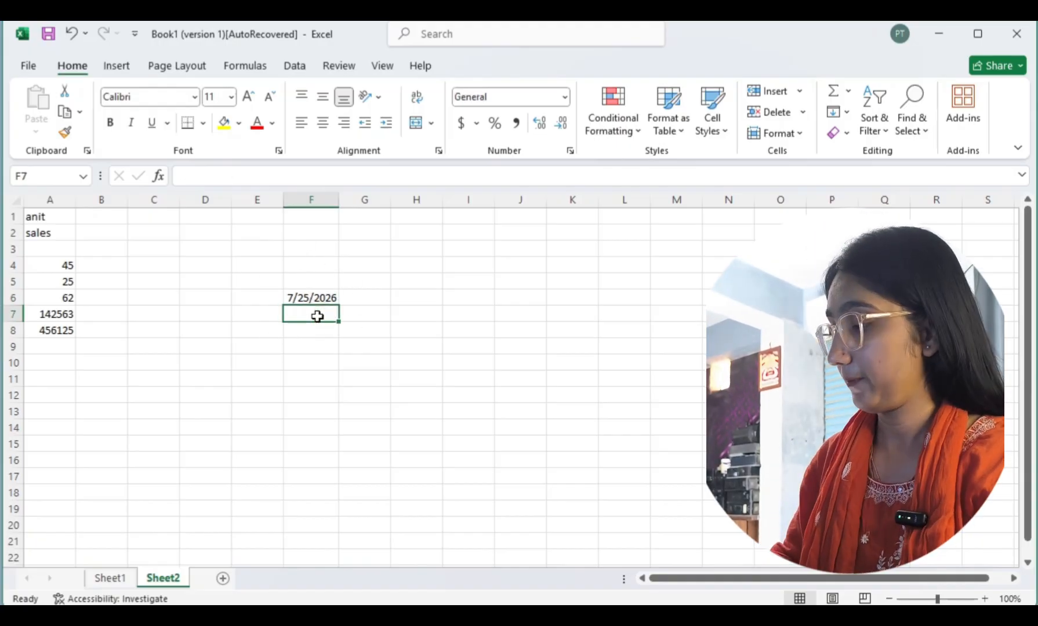
{"action": "type", "text": "25"}
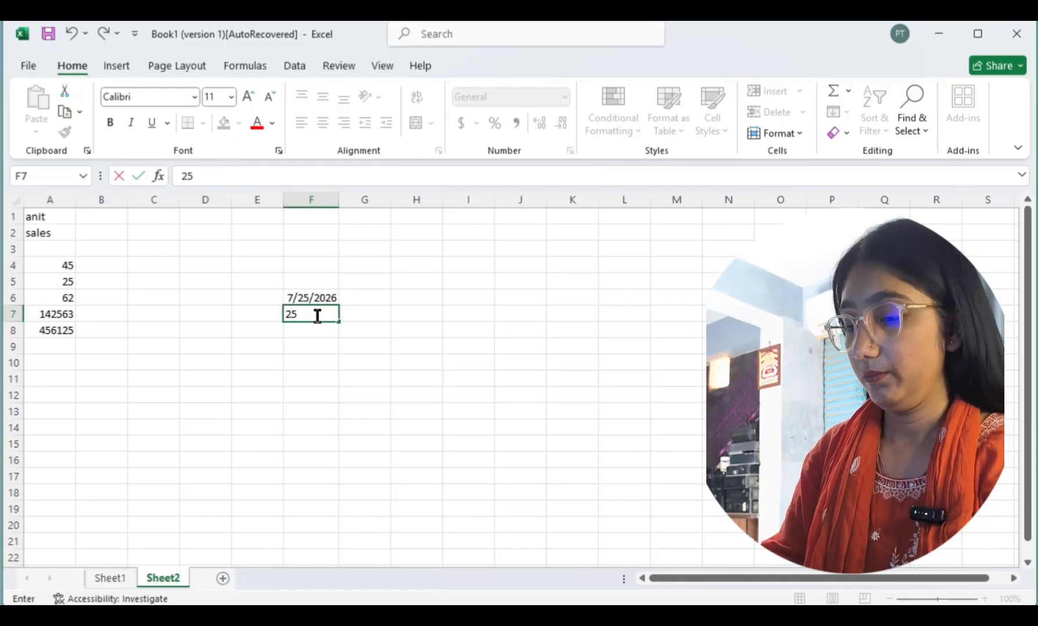
{"action": "type", "text": "-jul"}
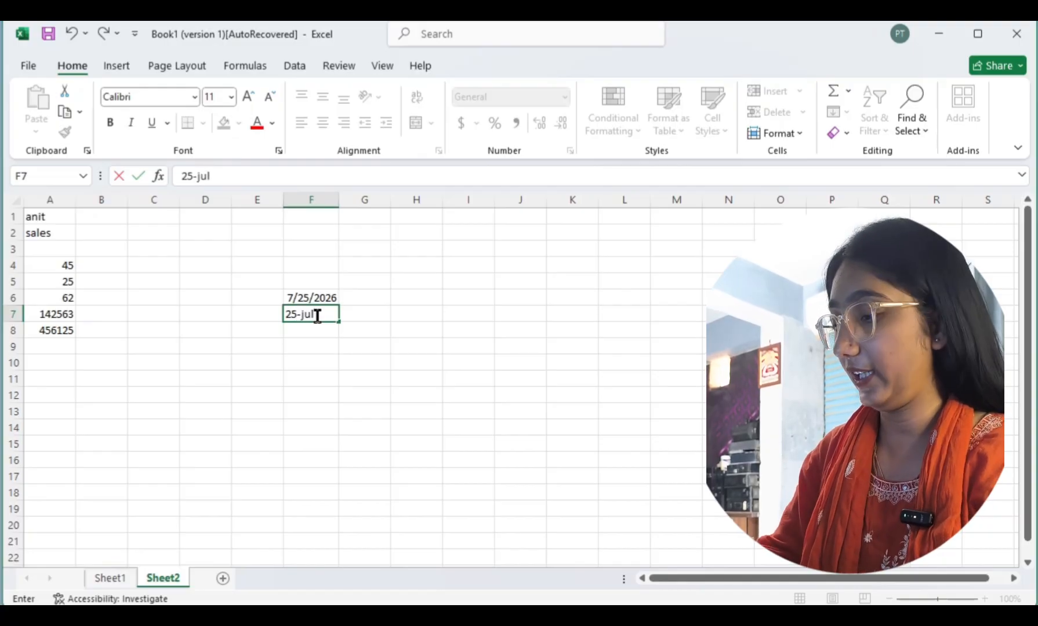
{"action": "type", "text": "y-2026"}
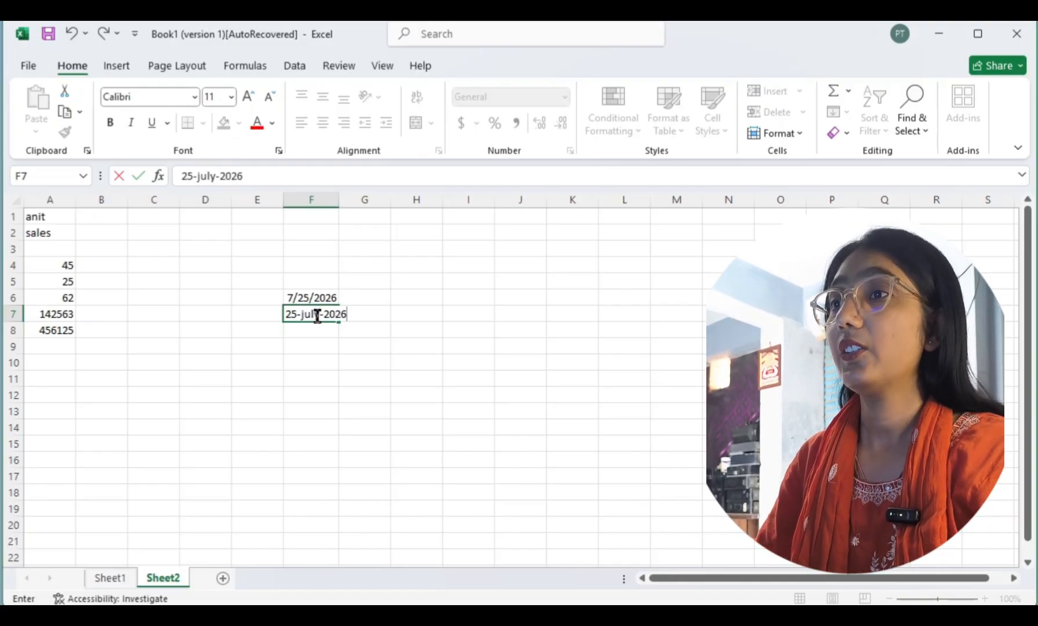
{"action": "key", "text": "Return"}
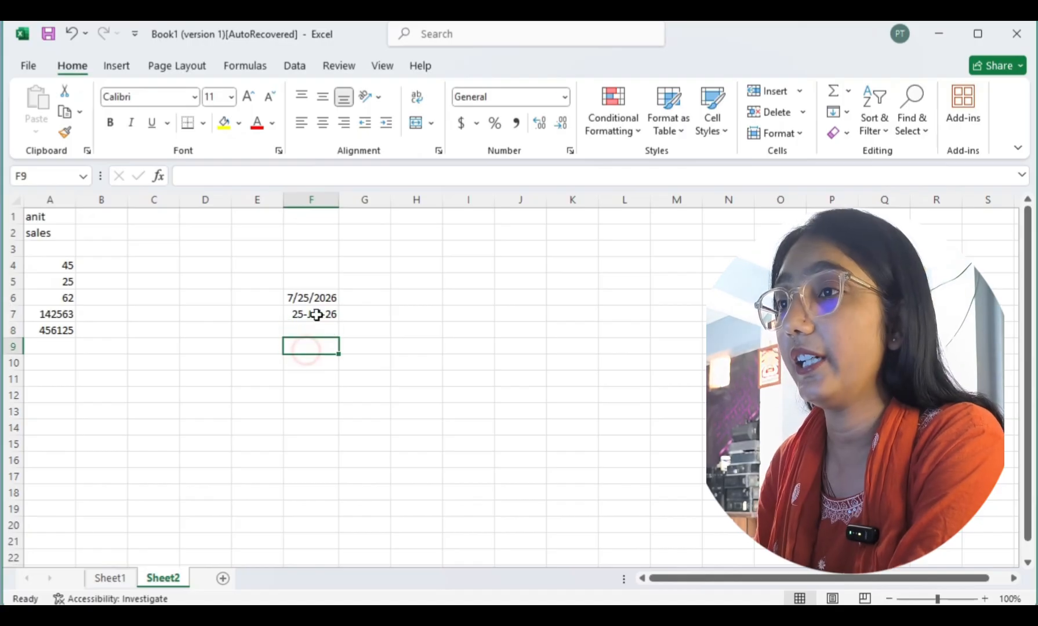
{"action": "left_click", "coordinate": [311, 314]}
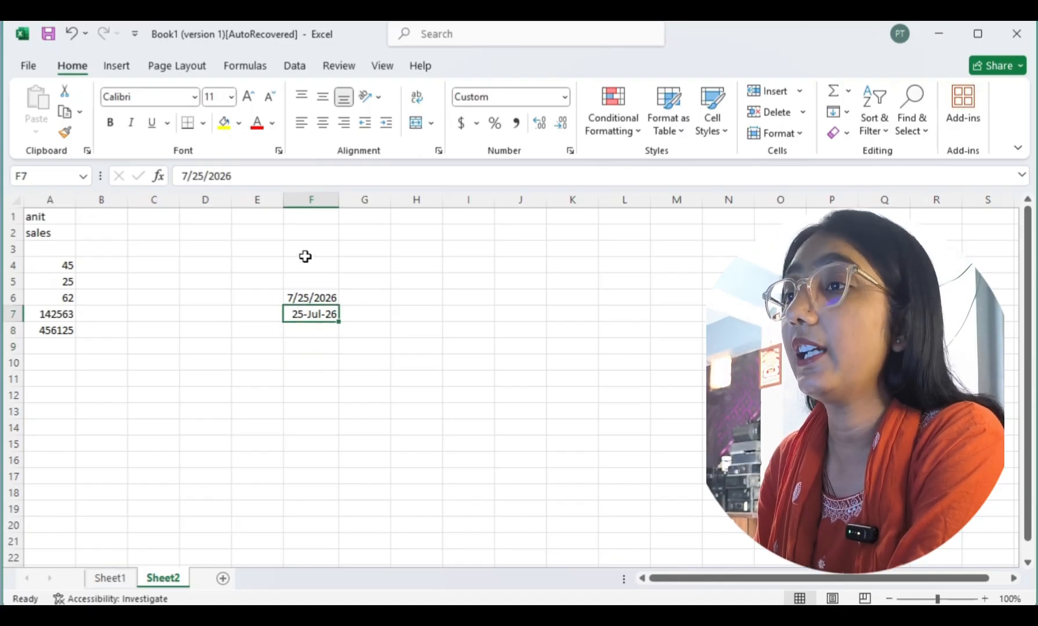
{"action": "left_click", "coordinate": [308, 336]}
{"action": "left_click", "coordinate": [301, 299]}
{"action": "left_click", "coordinate": [303, 330]}
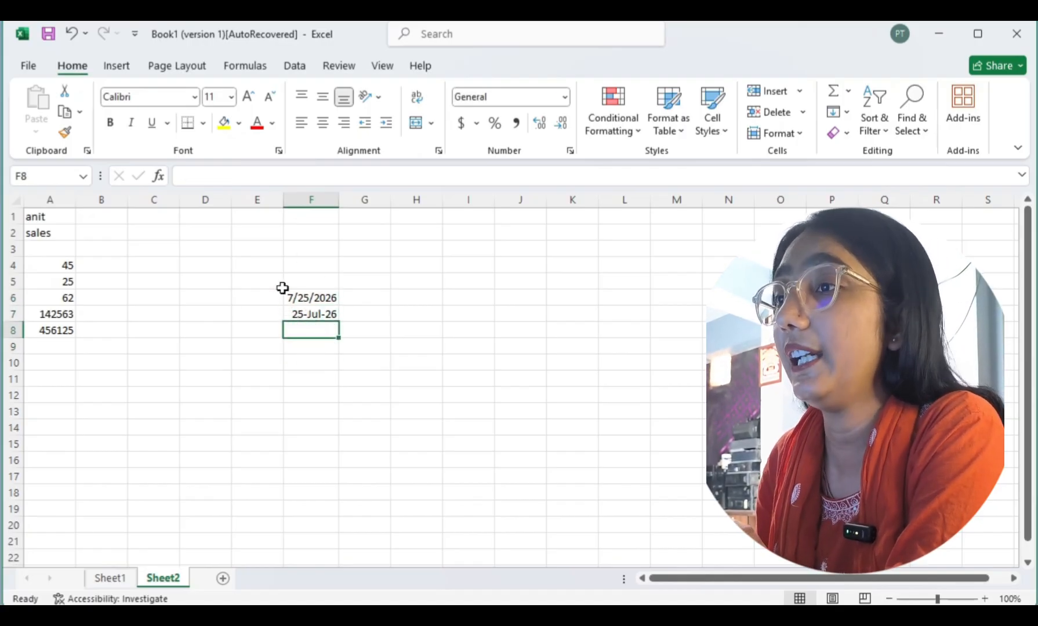
{"action": "left_click_drag", "start_coordinate": [282, 287], "coordinate": [317, 347]}
{"action": "left_click", "coordinate": [316, 347]}
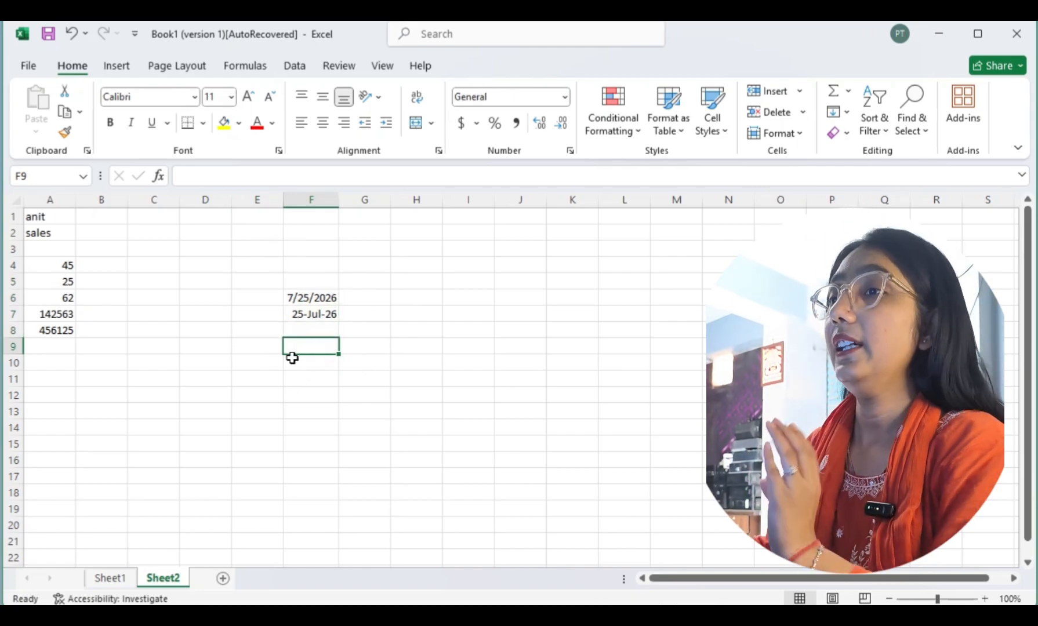
- Enter the time 2:20 pm in cell F8, directly below the two dates
{"action": "left_click", "coordinate": [310, 331]}
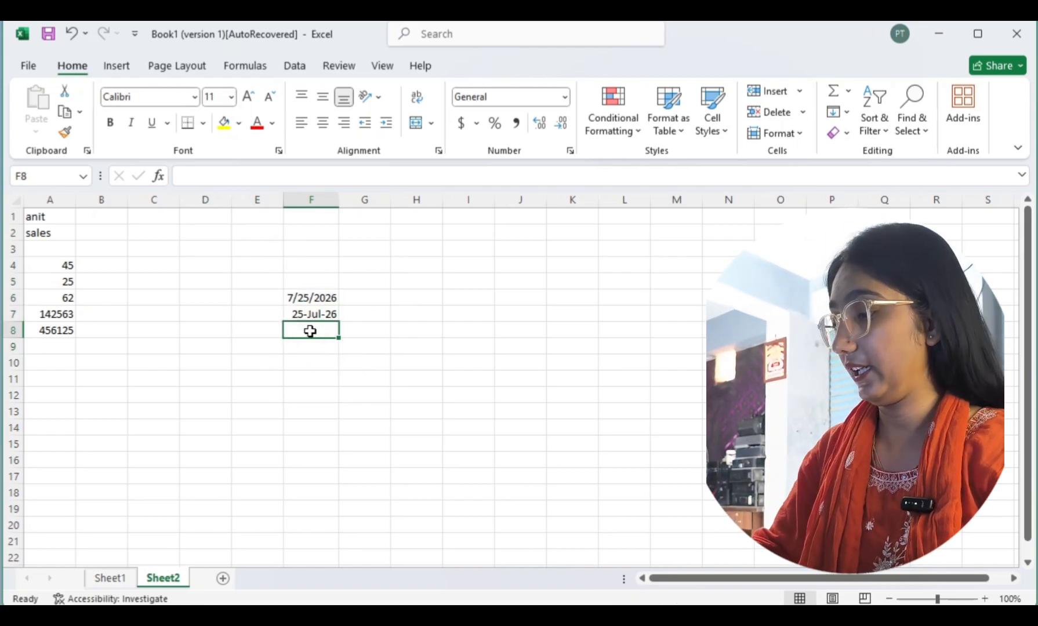
{"action": "type", "text": "2"}
{"action": "key", "text": "BackSpace"}
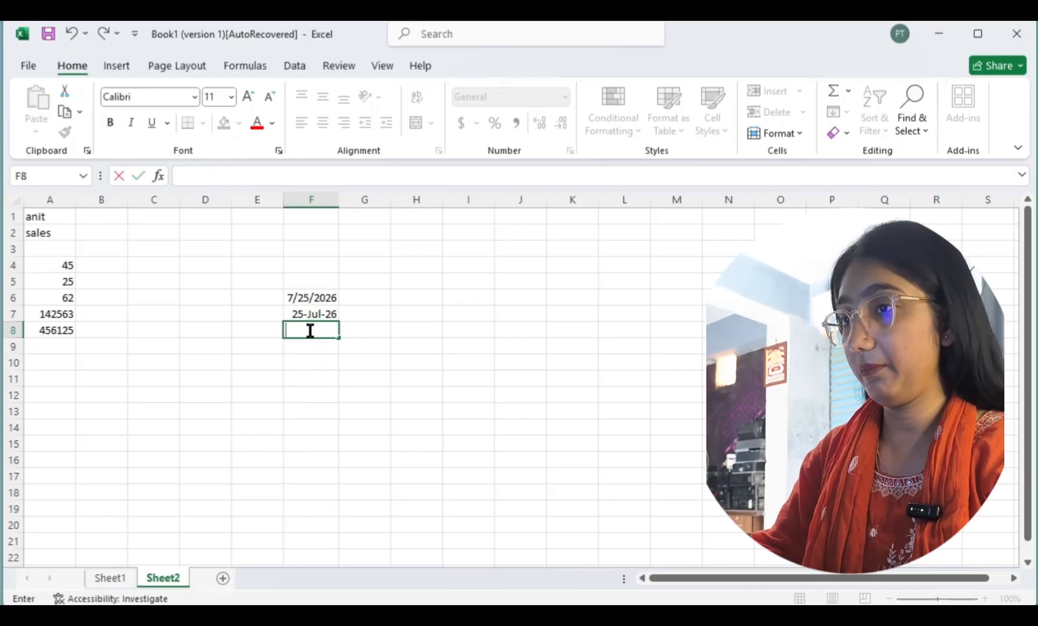
{"action": "type", "text": "="}
{"action": "key", "text": "BackSpace"}
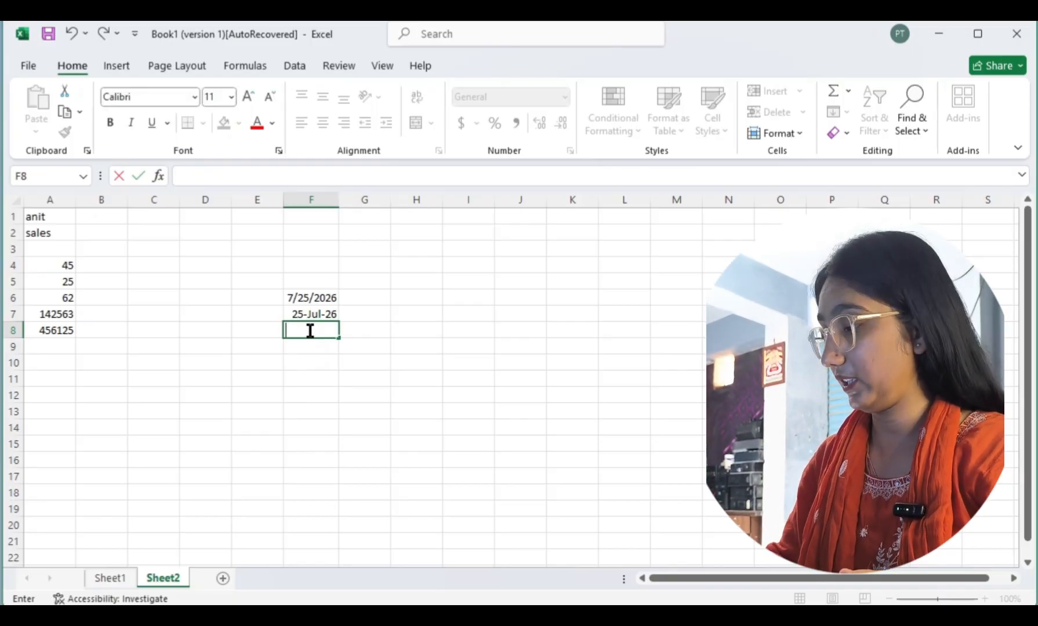
{"action": "type", "text": "2"}
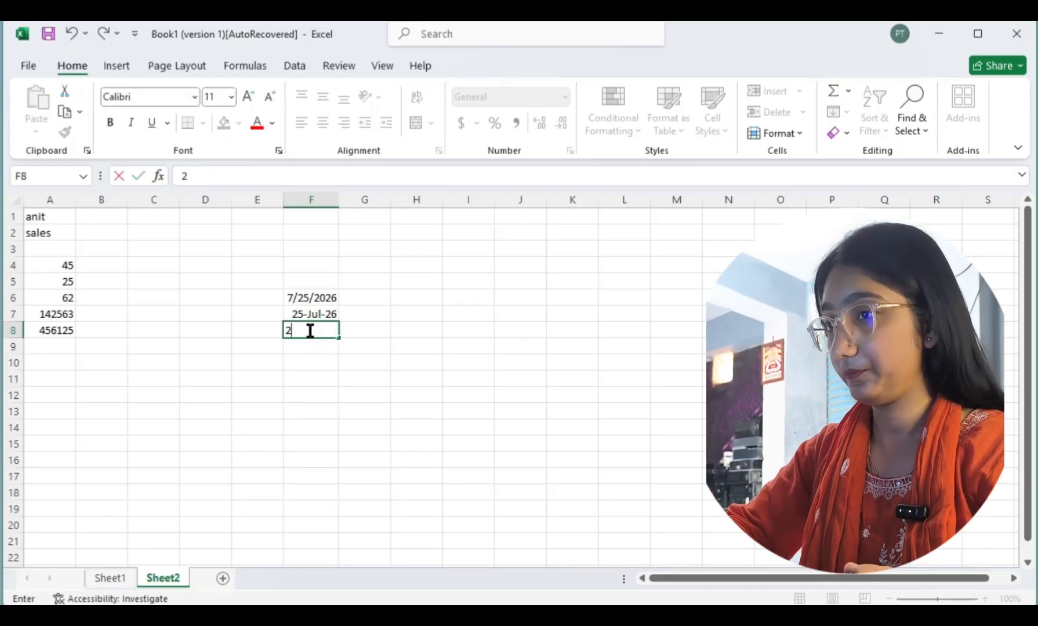
{"action": "type", "text": ":"}
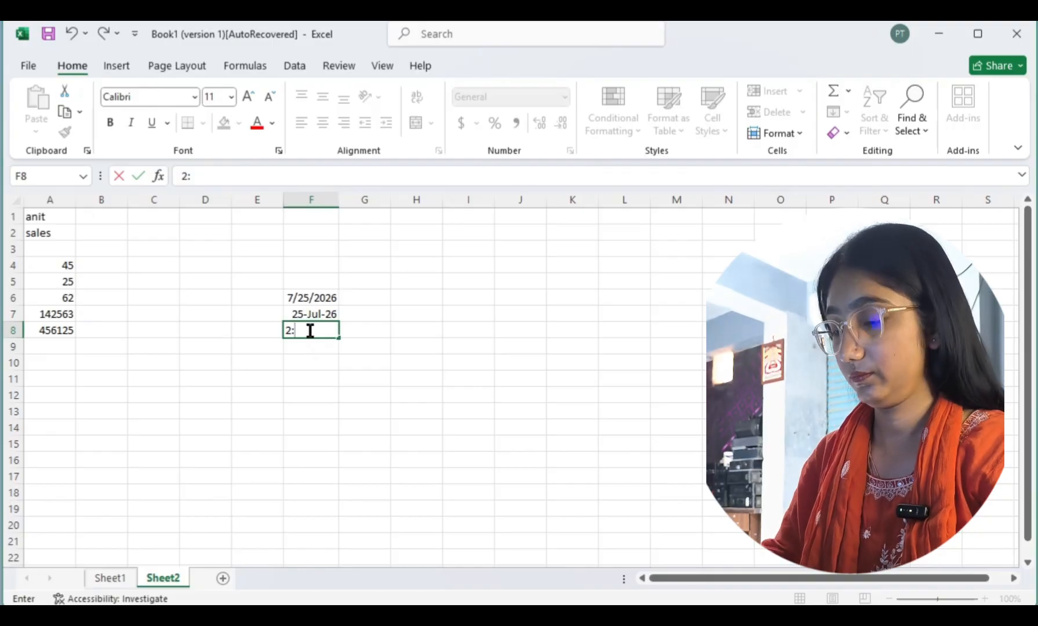
{"action": "type", "text": "20 pm"}
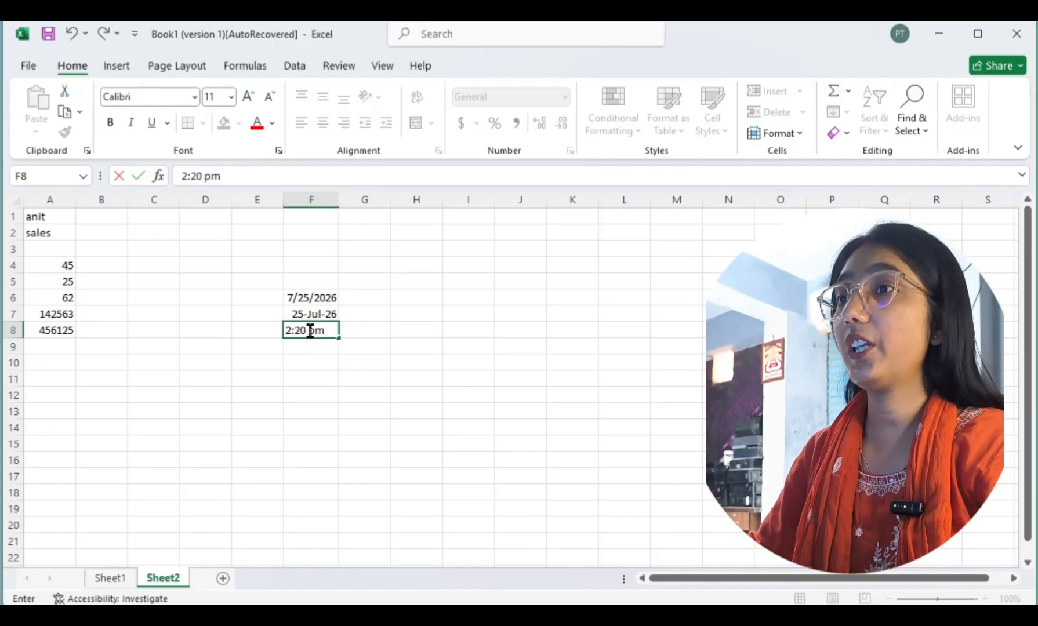
{"action": "key", "text": "Return"}
{"action": "left_click", "coordinate": [310, 330]}
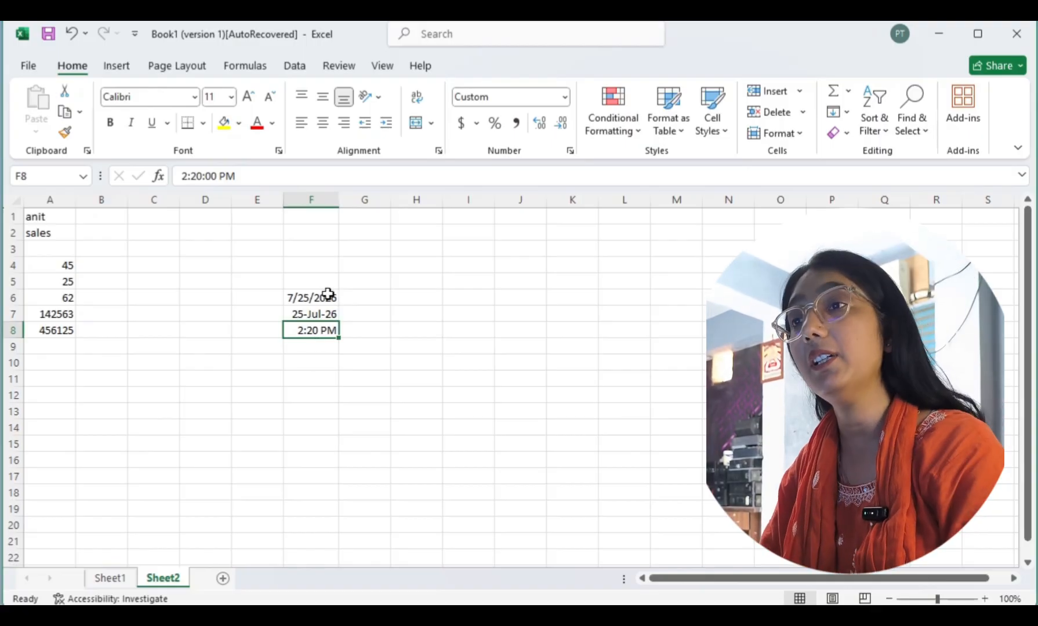
{"action": "left_click", "coordinate": [227, 355]}
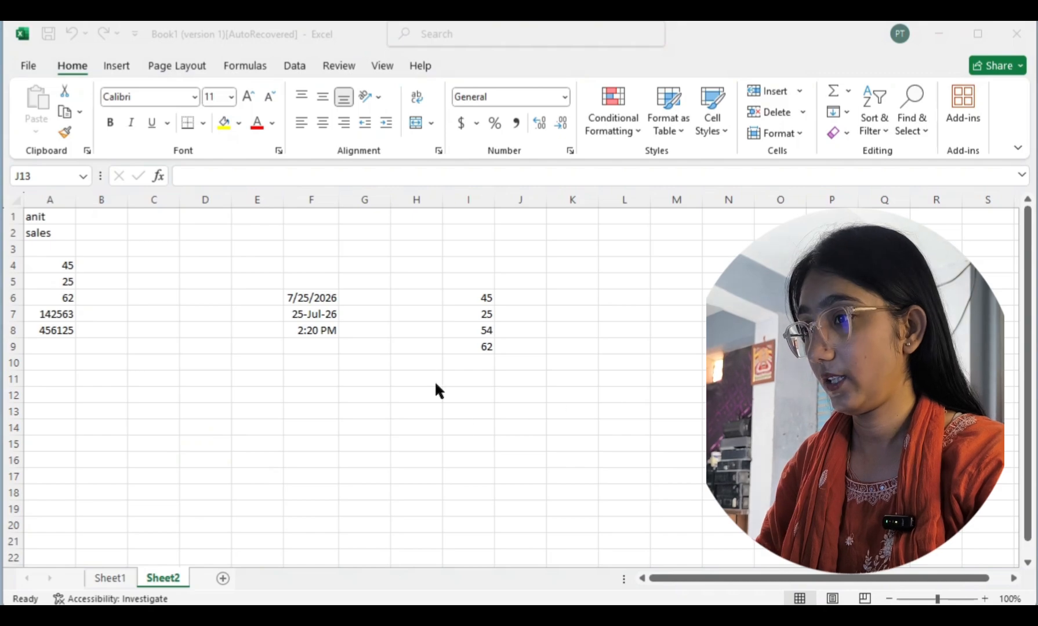
- In cell I10, enter the formula =I6+I7+I8+I9 to add the four numbers above it
{"action": "left_click", "coordinate": [462, 398]}
{"action": "left_click", "coordinate": [490, 364]}
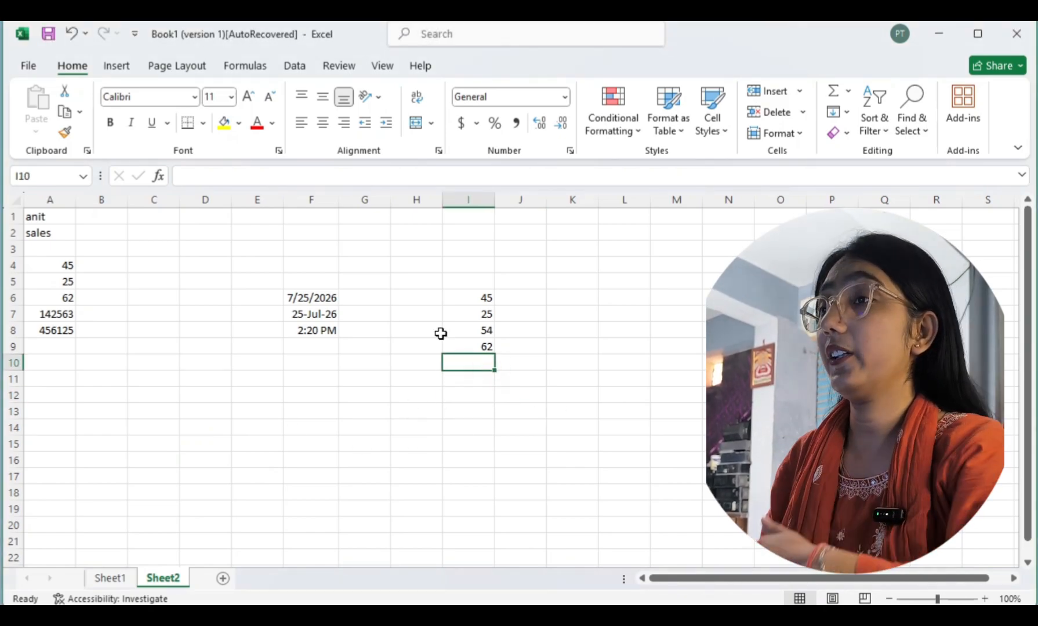
{"action": "left_click", "coordinate": [467, 365]}
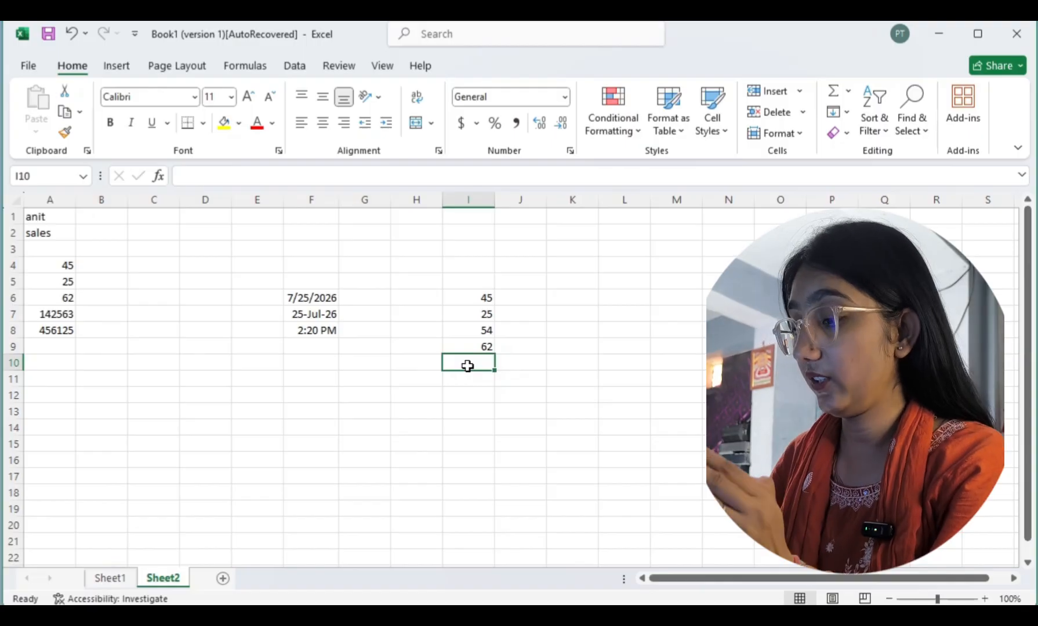
{"action": "type", "text": "="}
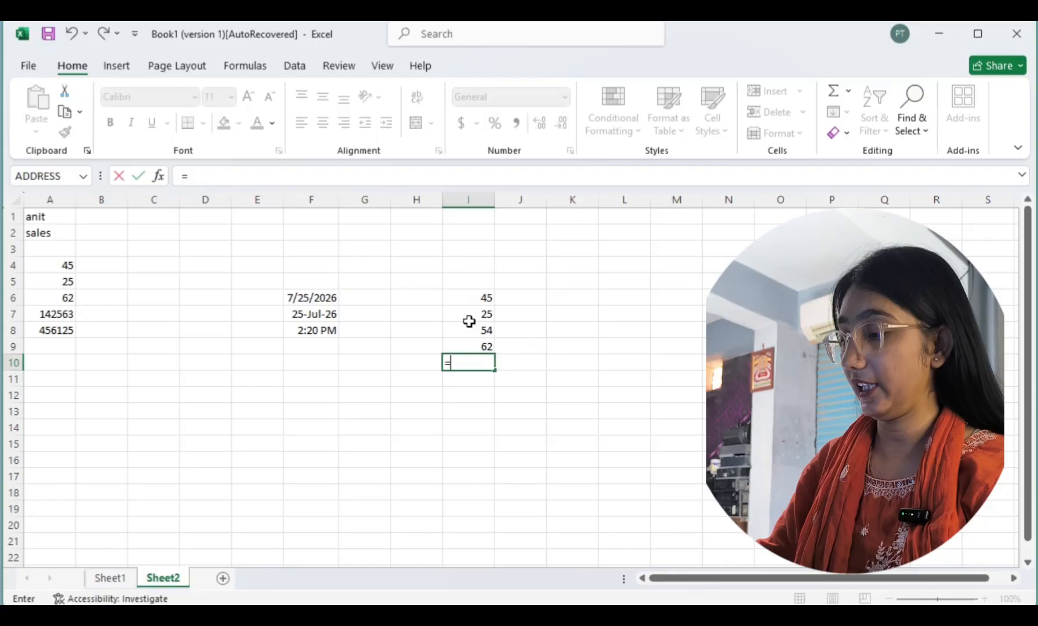
{"action": "left_click", "coordinate": [487, 297]}
{"action": "type", "text": "+"}
{"action": "left_click", "coordinate": [477, 318]}
{"action": "type", "text": "+"}
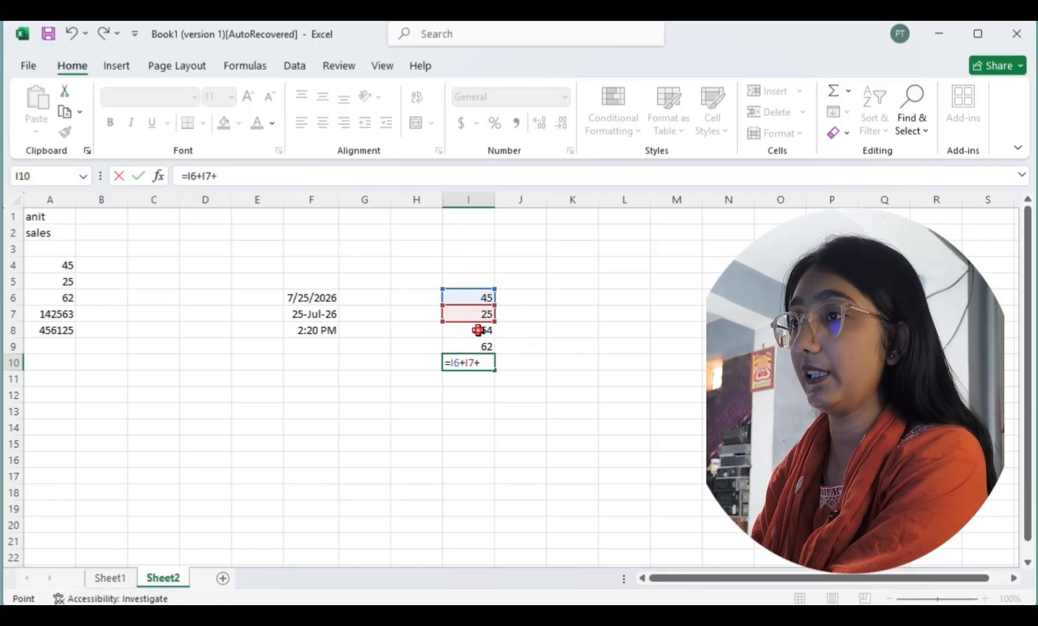
{"action": "left_click", "coordinate": [478, 330]}
{"action": "type", "text": "+"}
{"action": "left_click", "coordinate": [478, 347]}
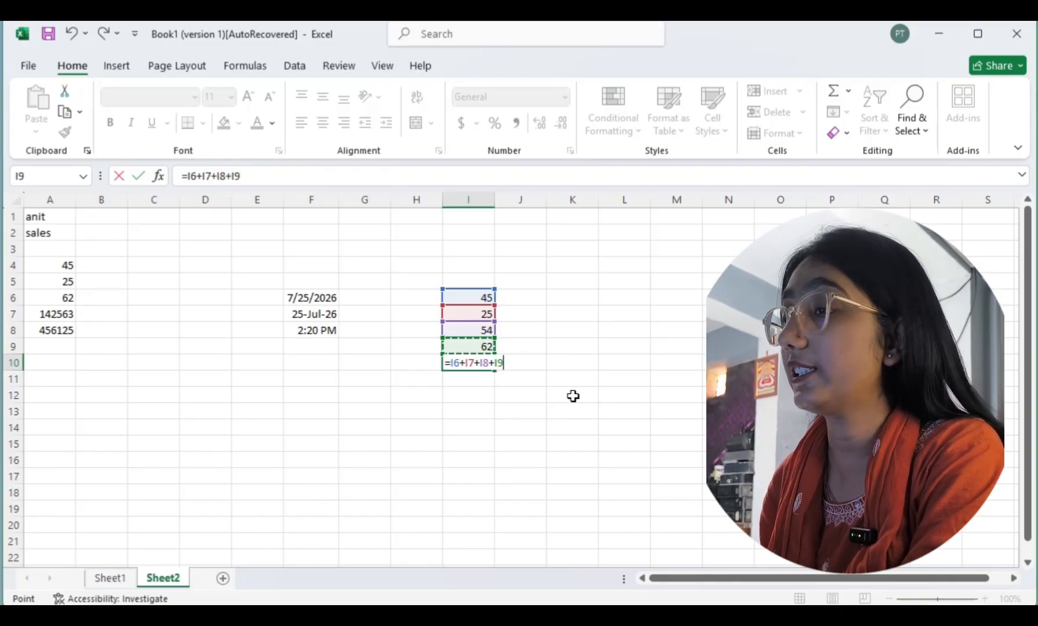
{"action": "key", "text": "Return"}
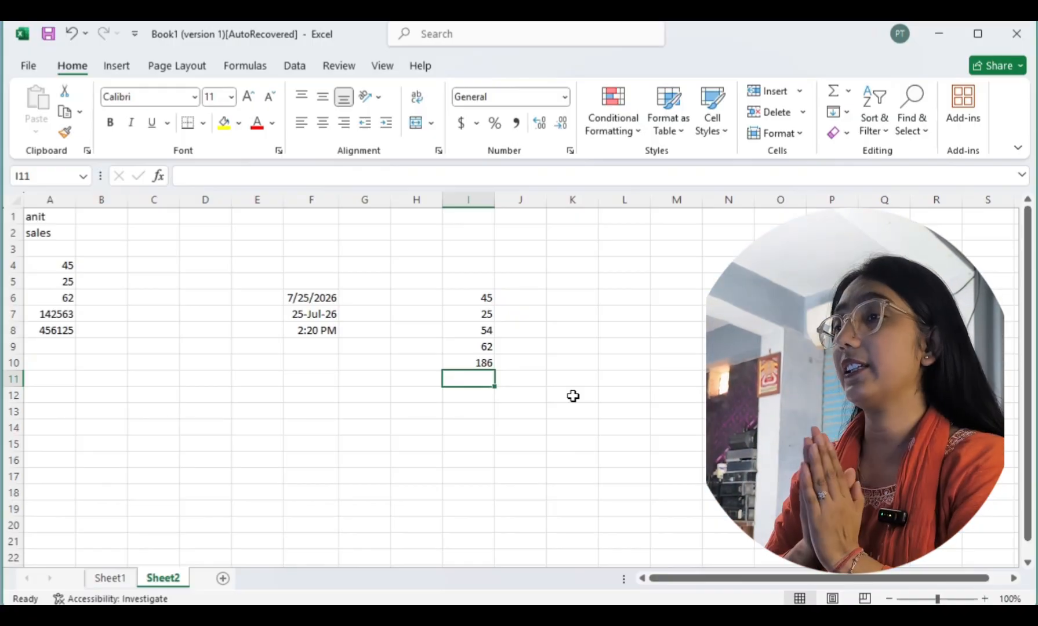
- Open the formula in cell I10 to examine which cells it references, leaving it unedited
{"action": "key", "text": "Up"}
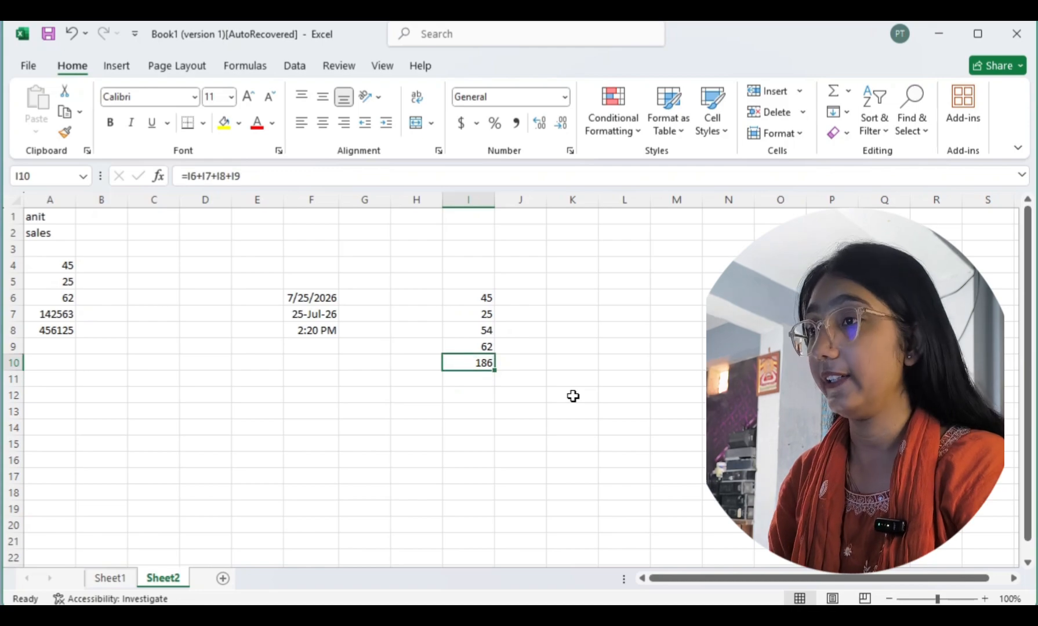
{"action": "key", "text": "F2"}
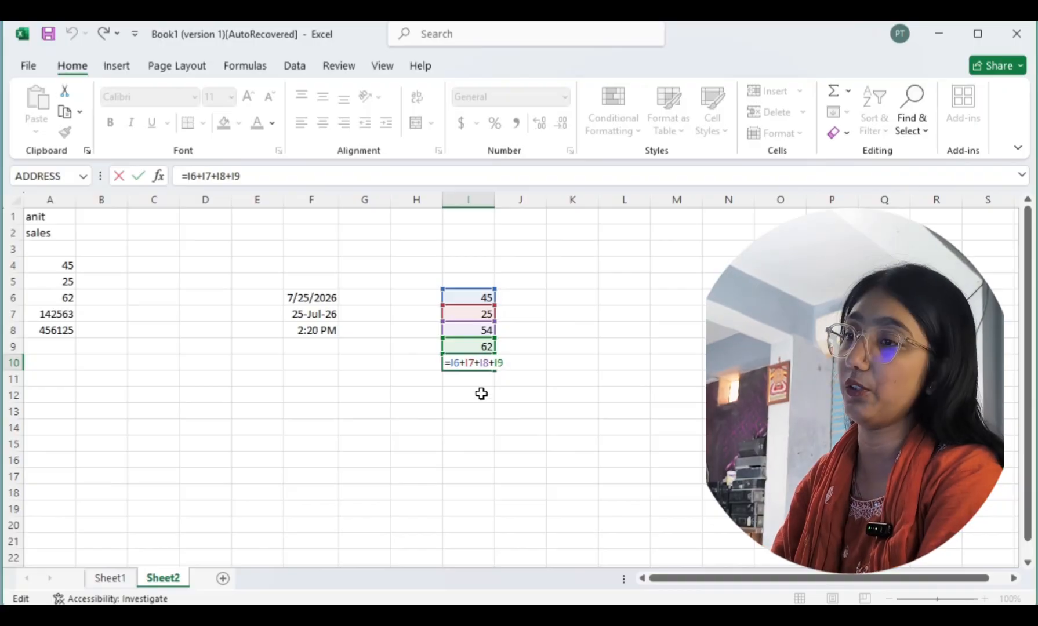
{"action": "key", "text": "Return"}
{"action": "left_click", "coordinate": [401, 415]}
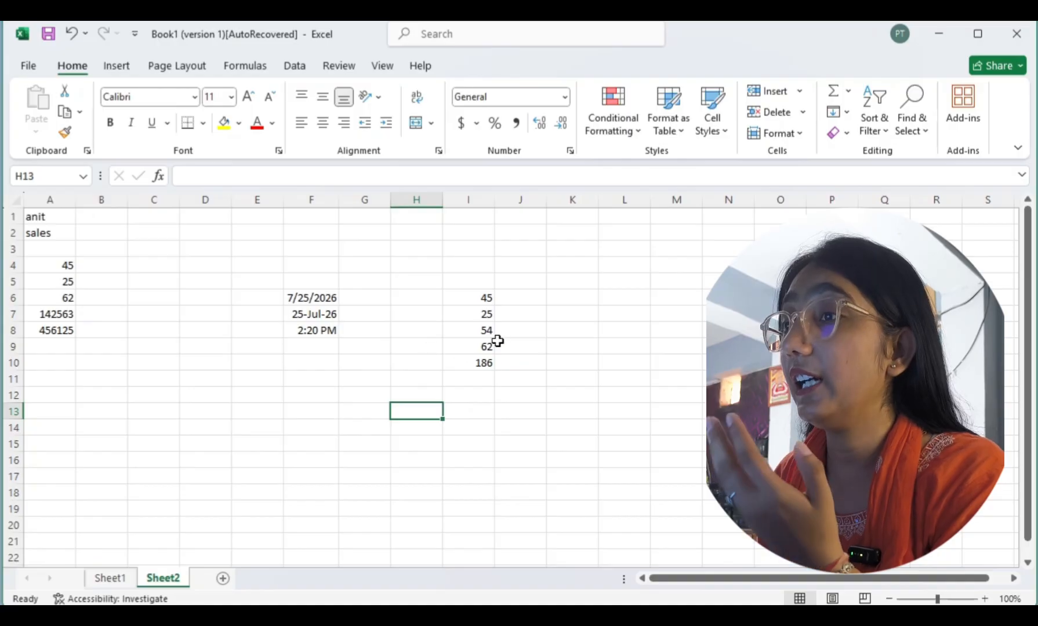
- Enter the number 750 in cell E12 and 770 in cell E13
{"action": "left_click", "coordinate": [205, 392]}
{"action": "left_click", "coordinate": [293, 396]}
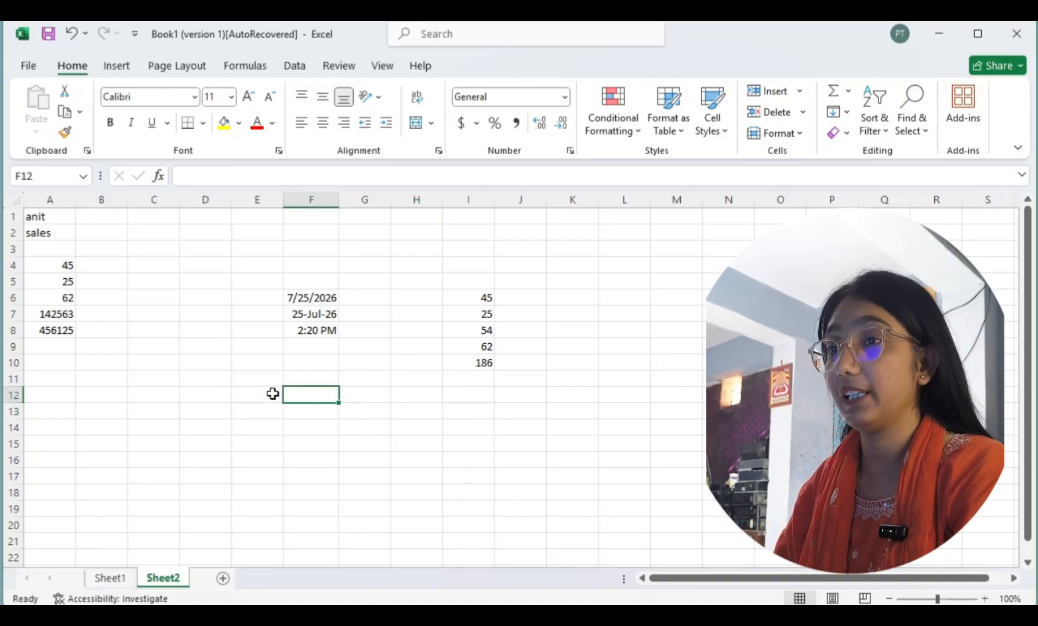
{"action": "left_click", "coordinate": [272, 394]}
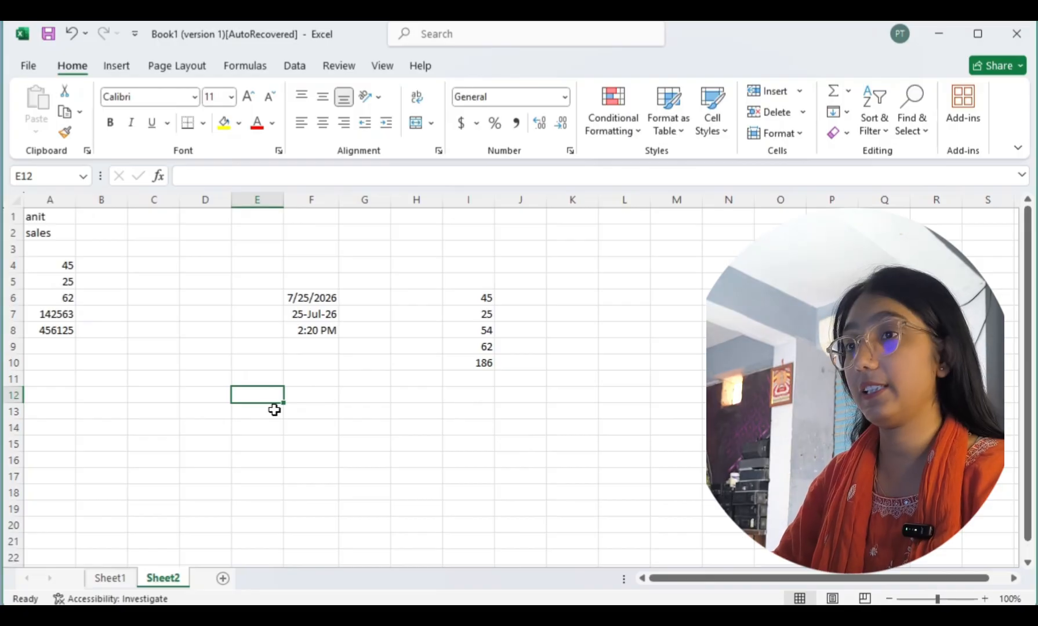
{"action": "type", "text": "750"}
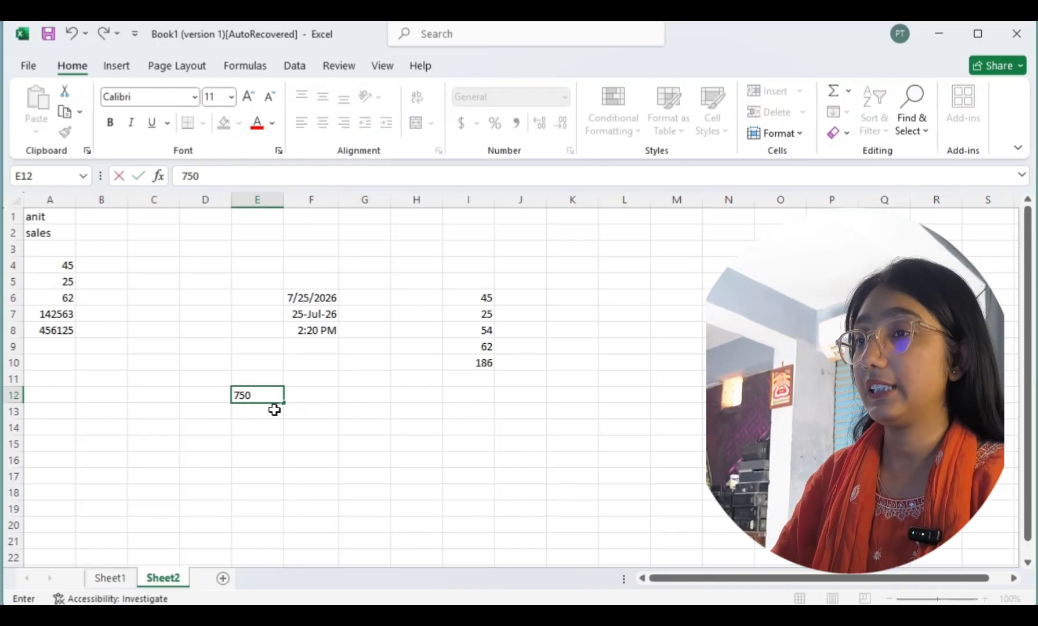
{"action": "key", "text": "Return"}
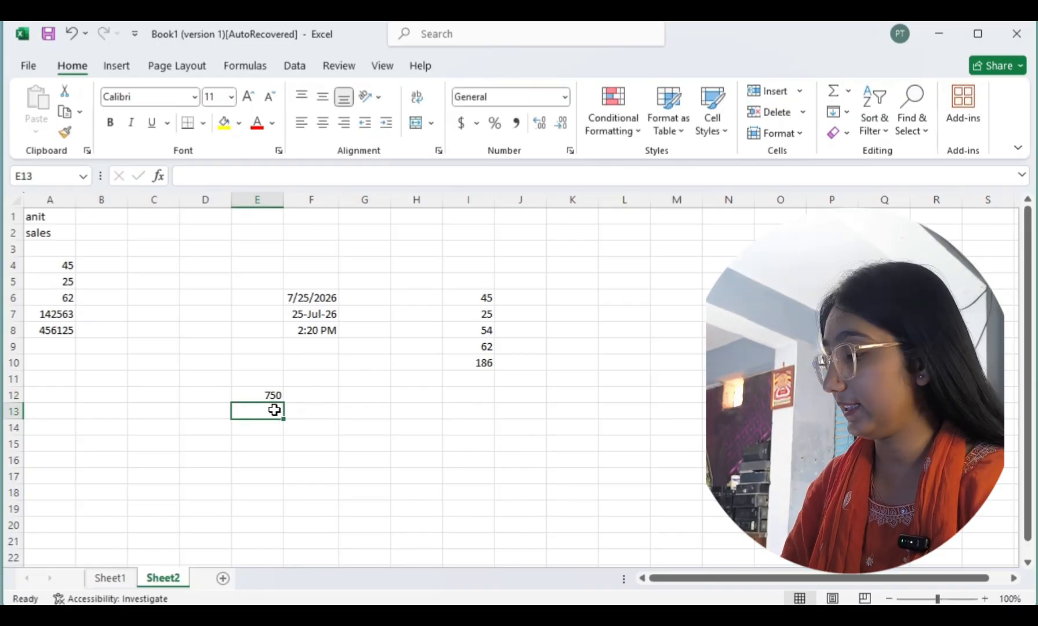
{"action": "type", "text": "770"}
{"action": "key", "text": "Return"}
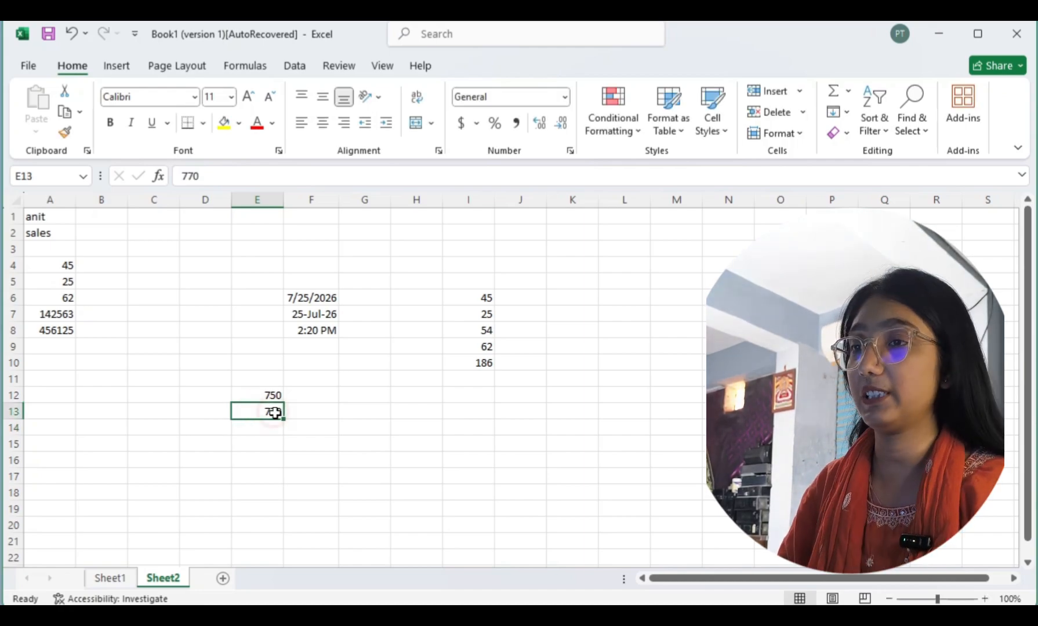
- Edit the number in cell E13 directly in the cell to 750
{"action": "double_click", "coordinate": [276, 419]}
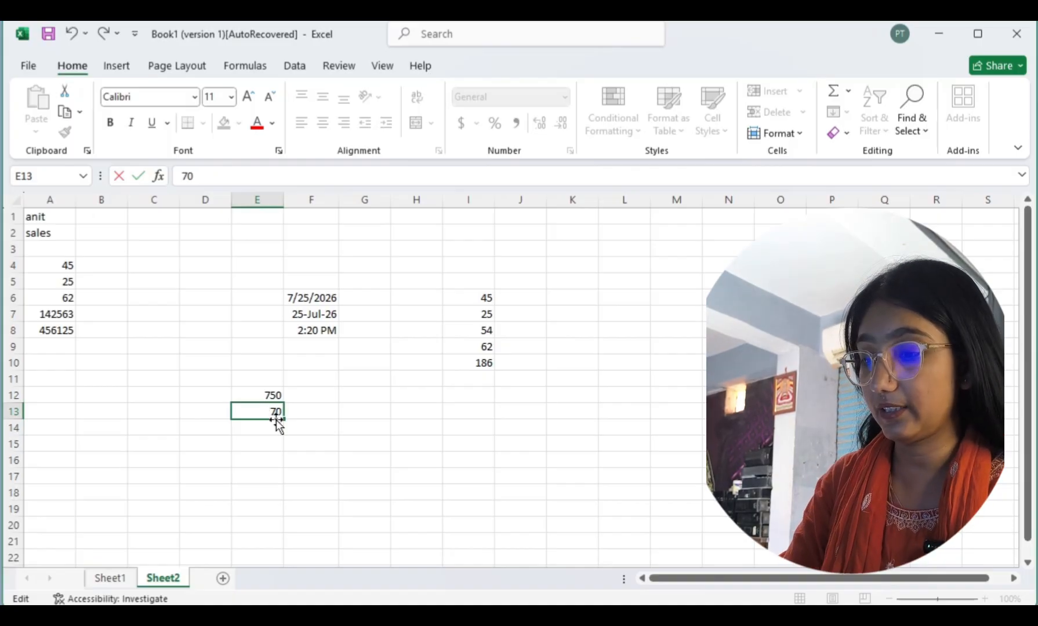
{"action": "key", "text": "Return"}
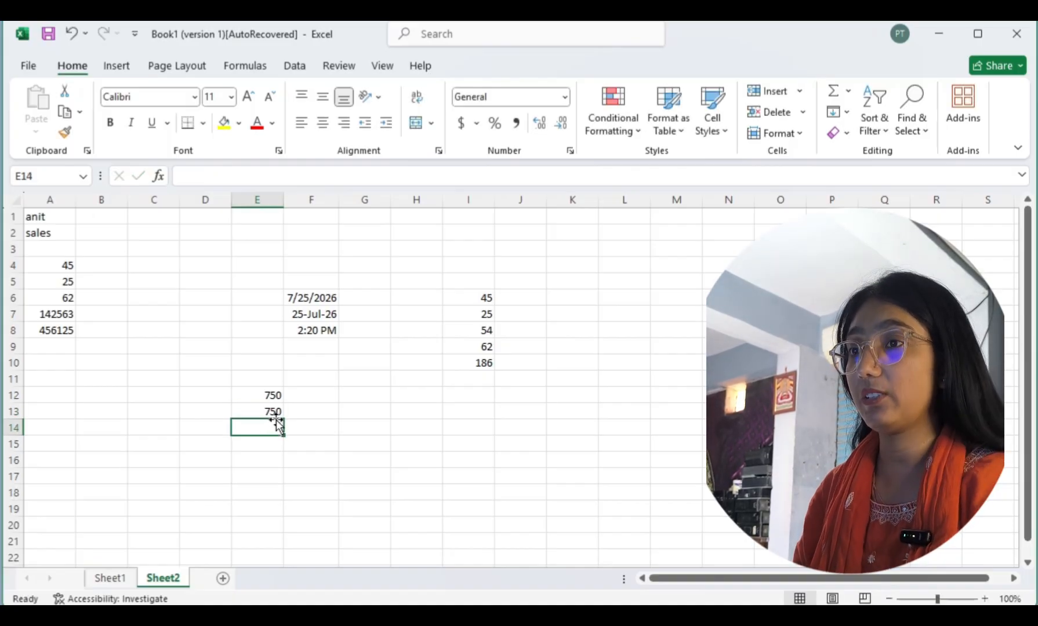
- Discard the stray entry in cell E14 and the last edit, and re-enter 770 in cell E13
{"action": "type", "text": "4"}
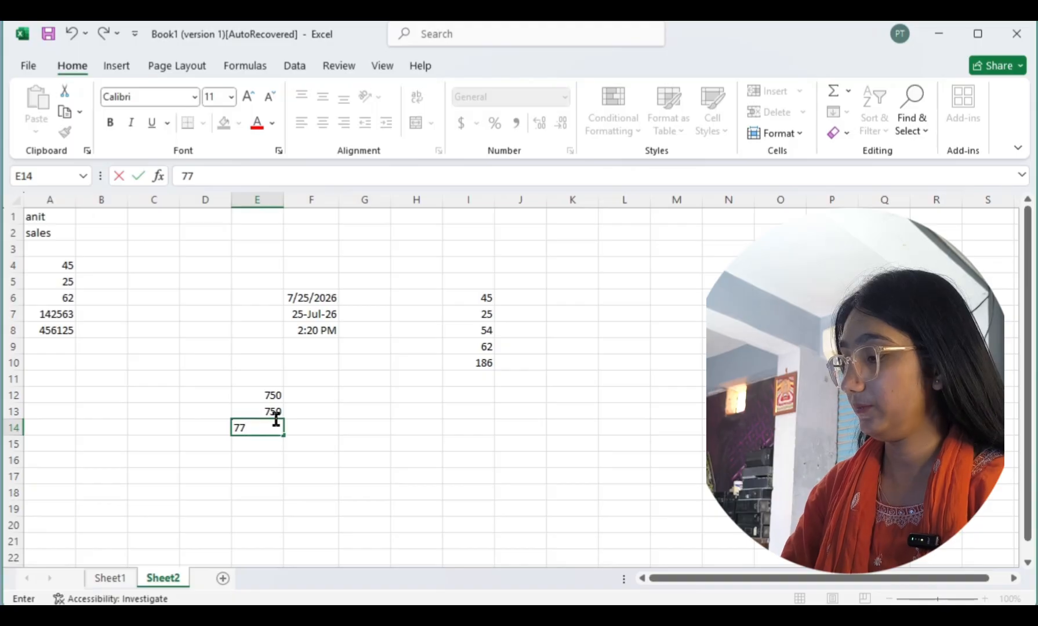
{"action": "left_click", "coordinate": [304, 547]}
{"action": "key", "text": "ctrl+z"}
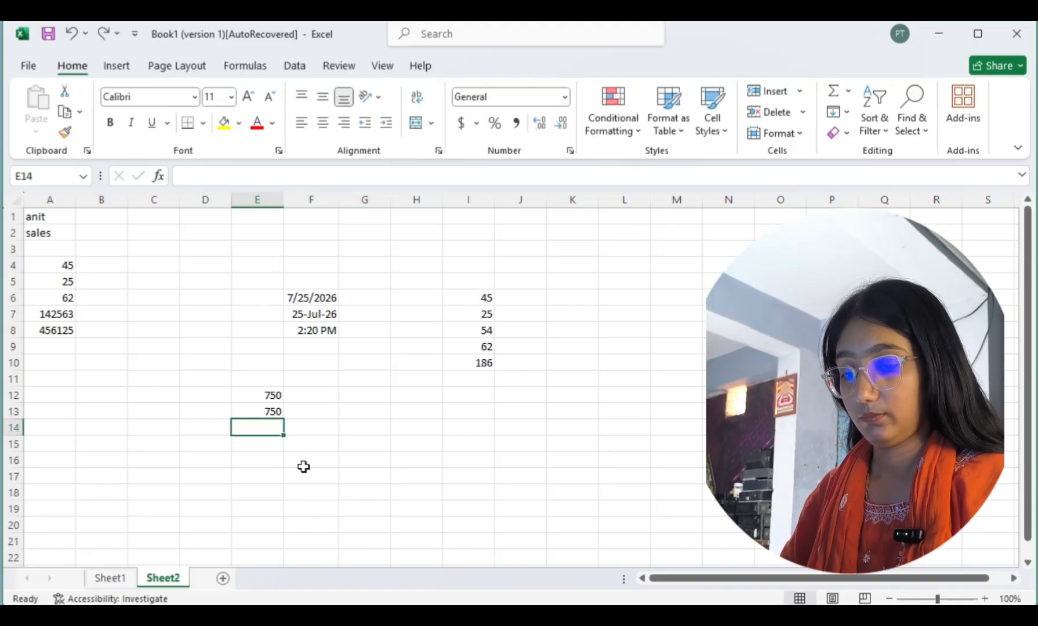
{"action": "key", "text": "ctrl+z"}
{"action": "type", "text": "77"}
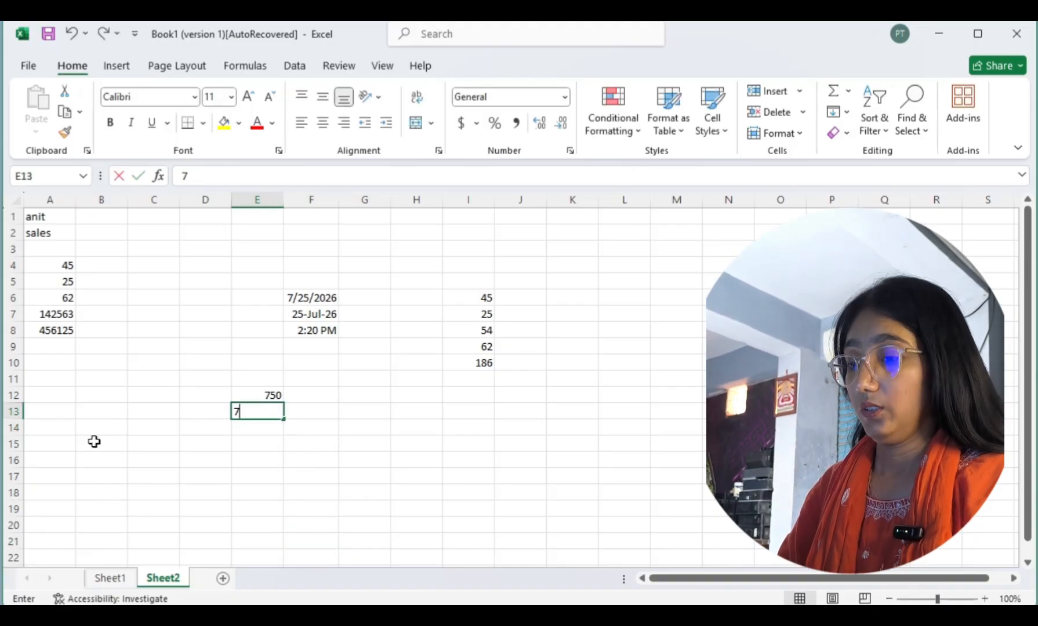
{"action": "key", "text": "Up"}
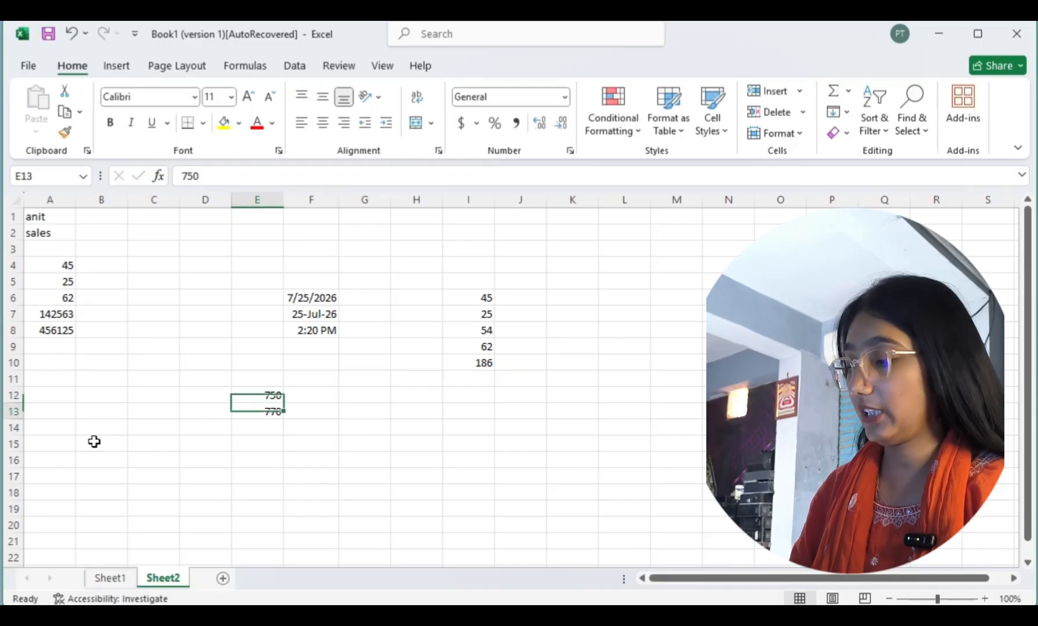
{"action": "key", "text": "Down"}
- Correct the existing content of cell E13 to 750 by replacing only its middle digit
{"action": "double_click", "coordinate": [265, 410]}
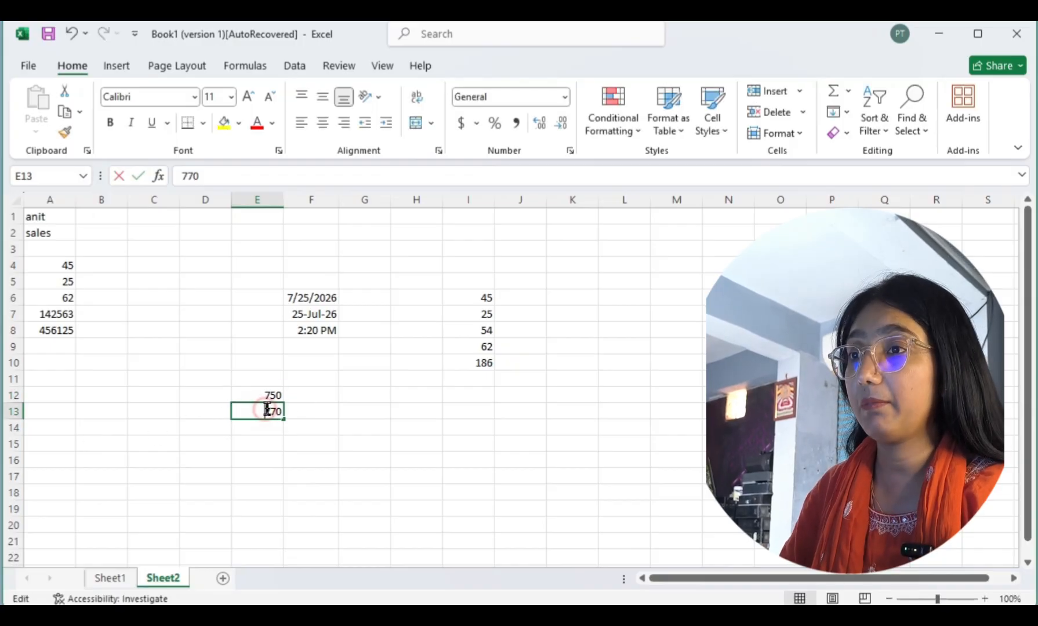
{"action": "left_click", "coordinate": [282, 439]}
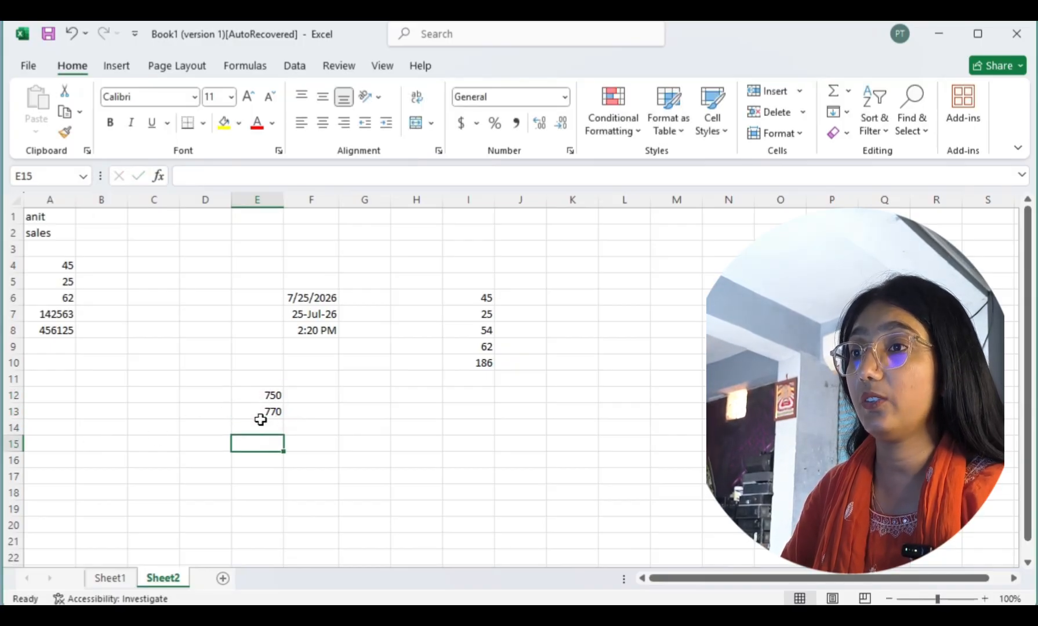
{"action": "key", "text": "Up"}
{"action": "key", "text": "Up"}
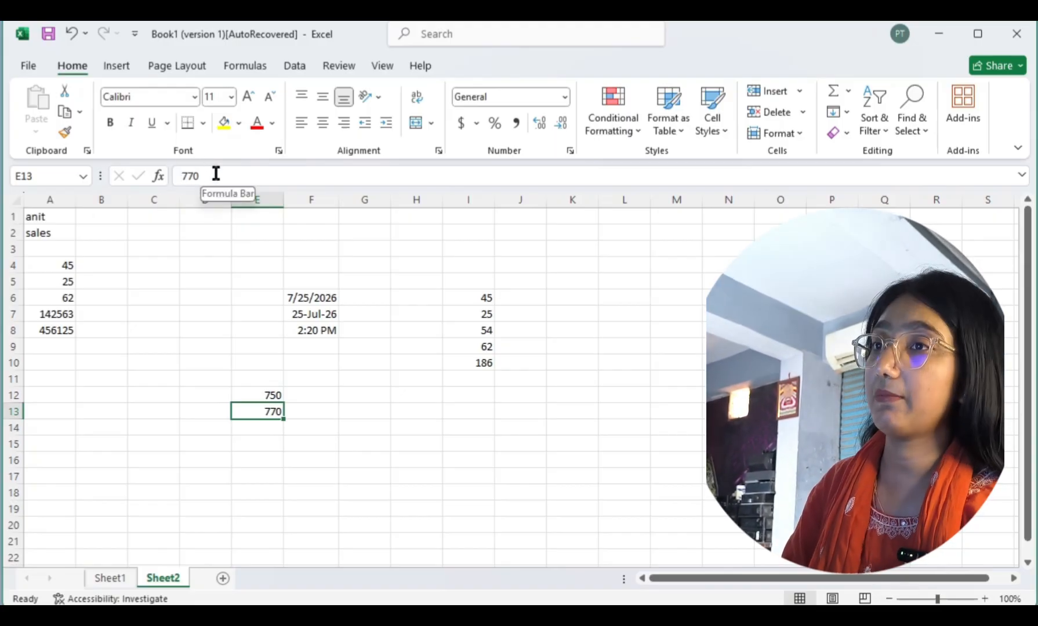
{"action": "left_click", "coordinate": [199, 176]}
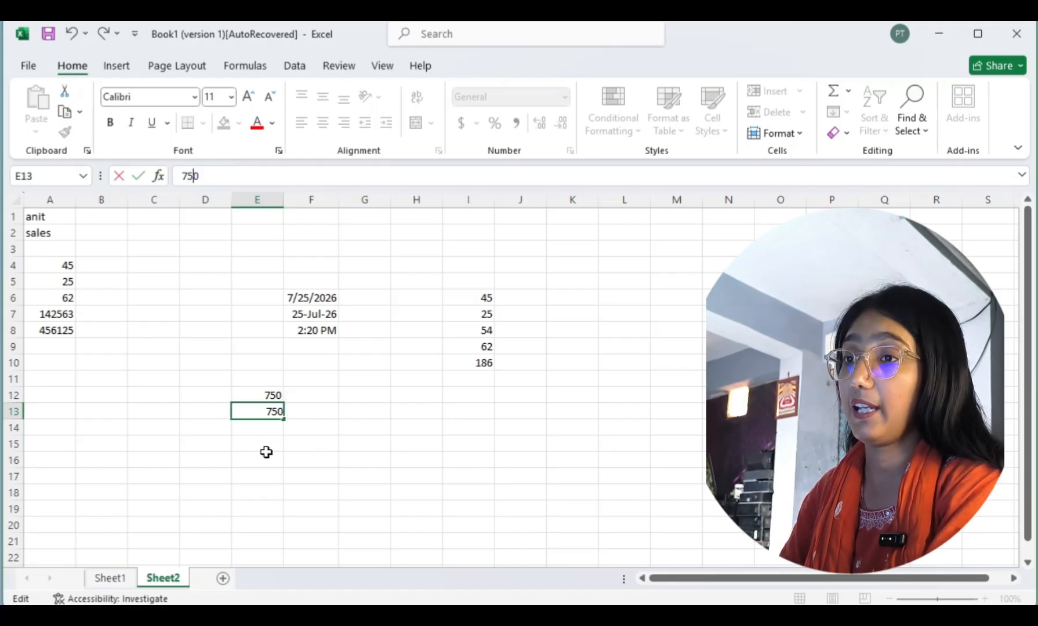
{"action": "key", "text": "Return"}
- Enter the text "it hub" in cell C11
{"action": "left_click", "coordinate": [135, 380]}
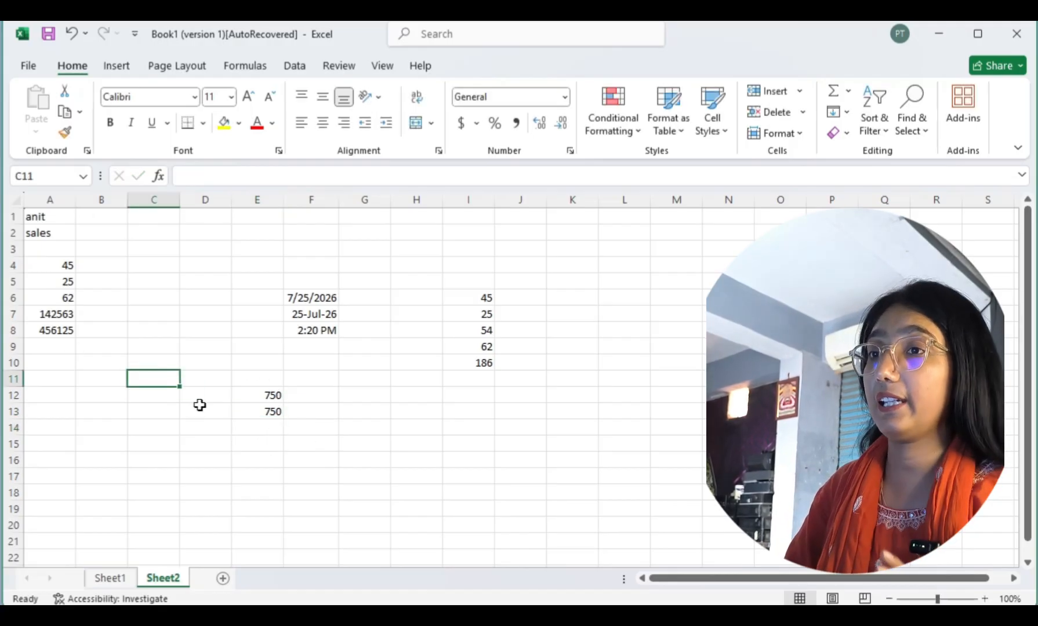
{"action": "type", "text": "it hub"}
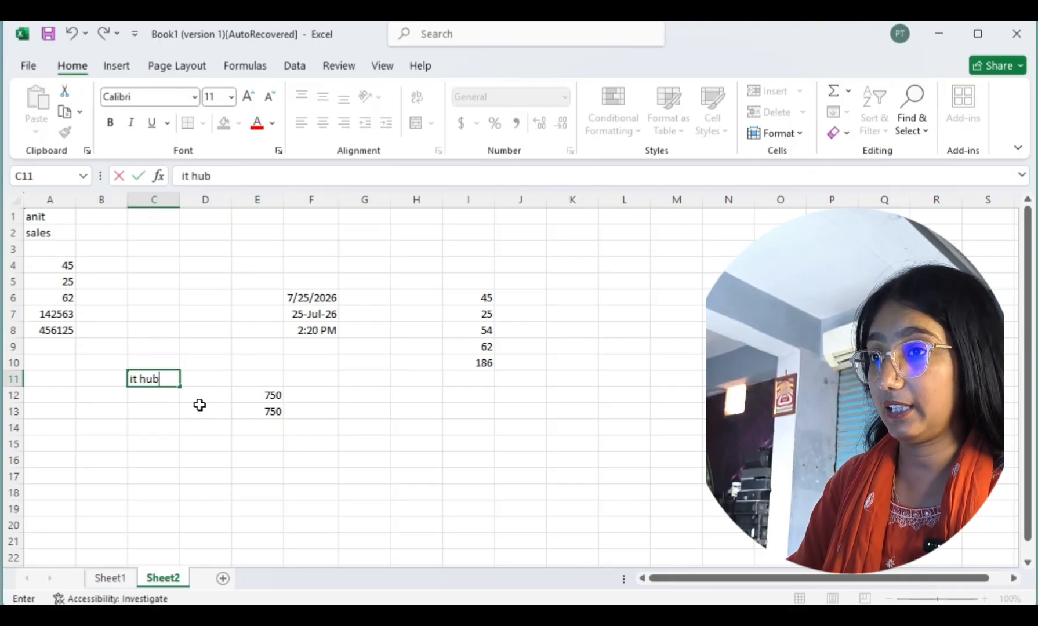
{"action": "key", "text": "Return"}
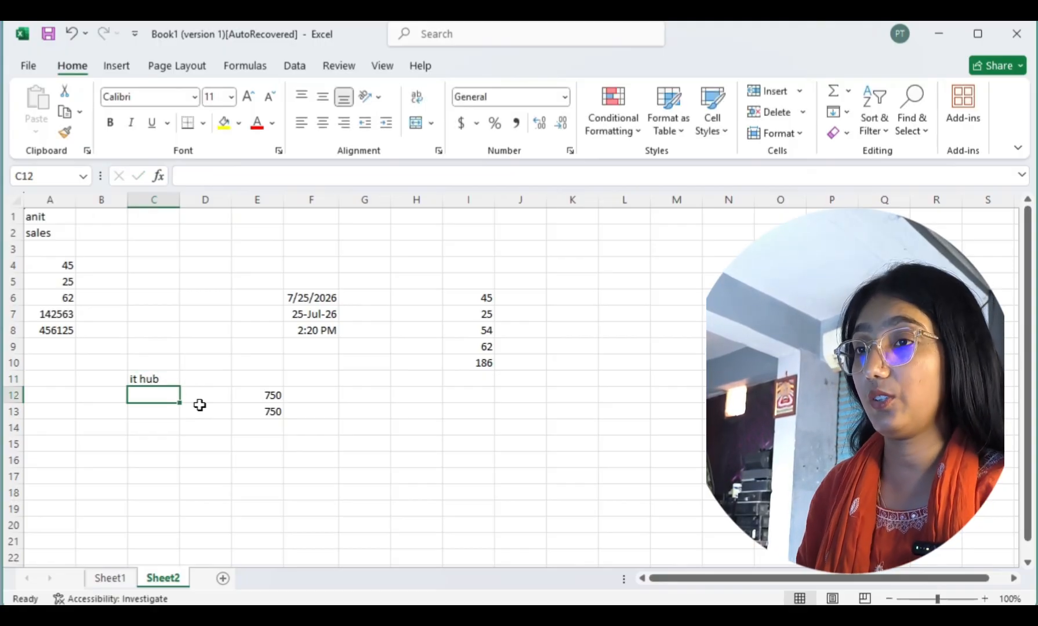
- Extend the text in cell C11 to read "it hub computers"
{"action": "key", "text": "Up"}
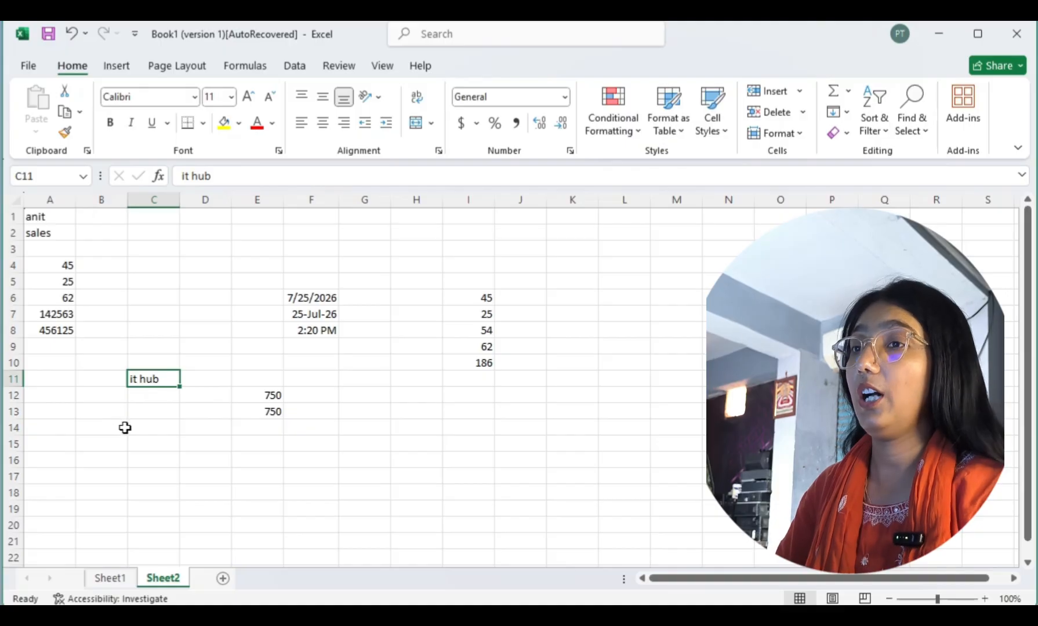
{"action": "key", "text": "F2"}
{"action": "left_click", "coordinate": [162, 400]}
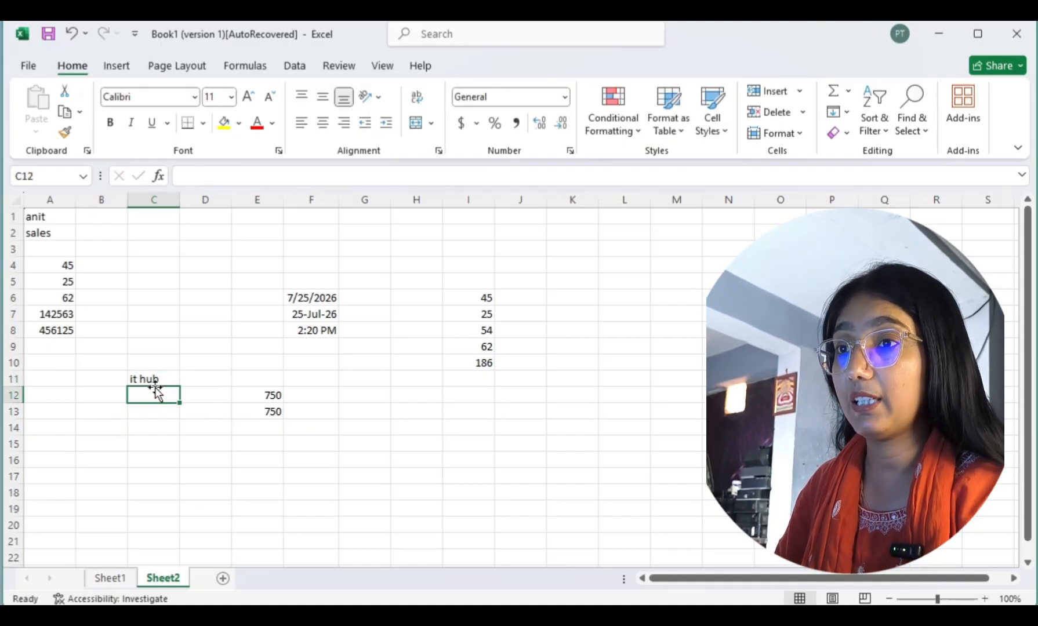
{"action": "left_click", "coordinate": [158, 380]}
{"action": "double_click", "coordinate": [158, 380]}
{"action": "left_click", "coordinate": [151, 411]}
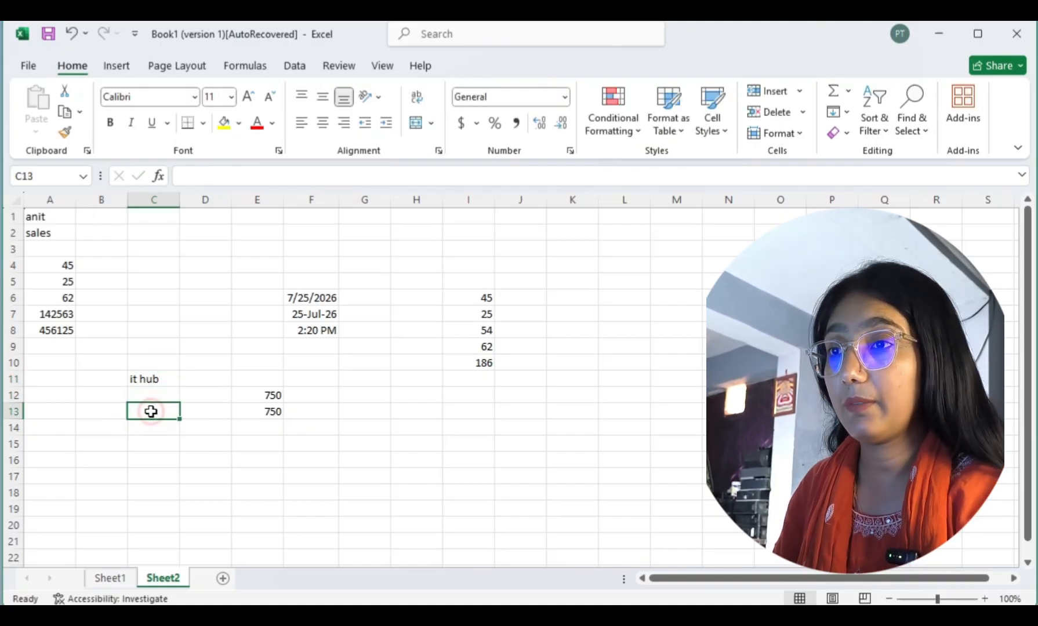
{"action": "left_click", "coordinate": [163, 382]}
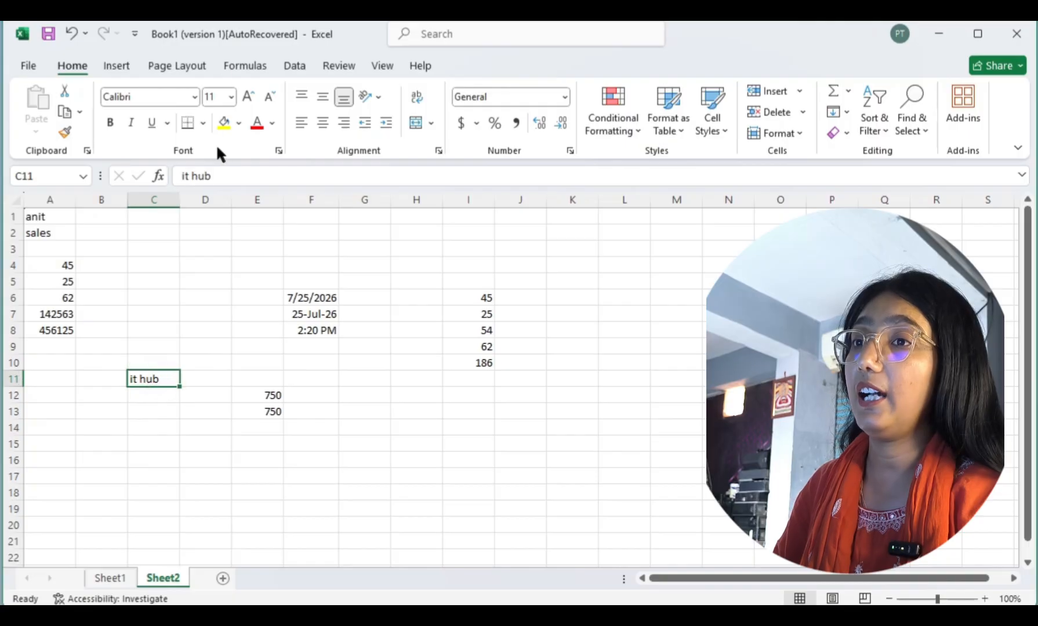
{"action": "left_click", "coordinate": [222, 172]}
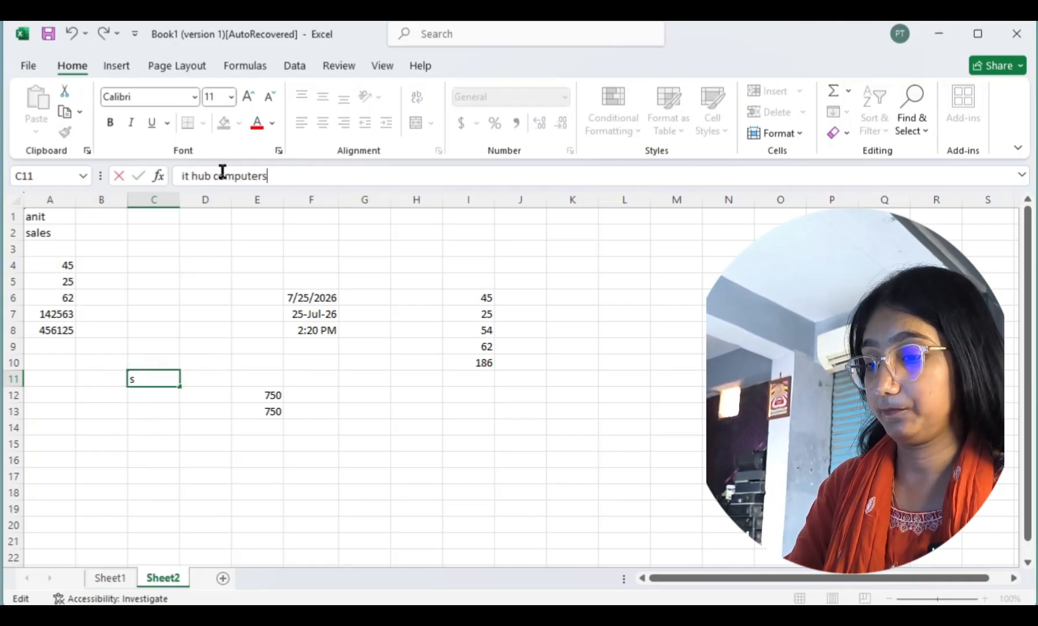
{"action": "type", "text": "computers"}
{"action": "key", "text": "Return"}
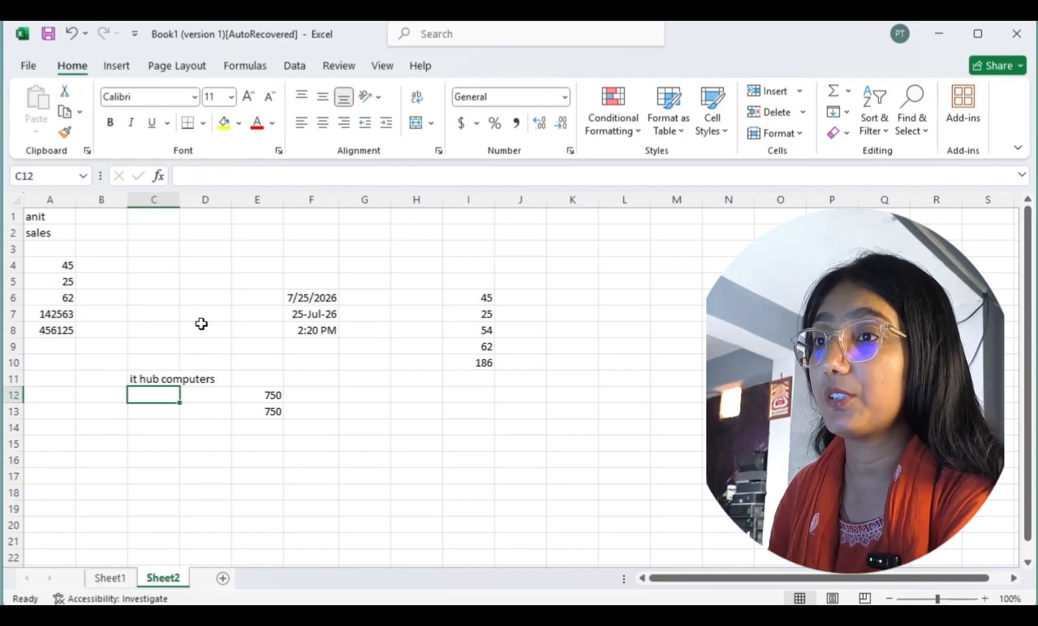
{"action": "left_click", "coordinate": [149, 422]}
{"action": "left_click", "coordinate": [153, 384]}
{"action": "left_click_drag", "start_coordinate": [153, 401], "coordinate": [132, 416]}
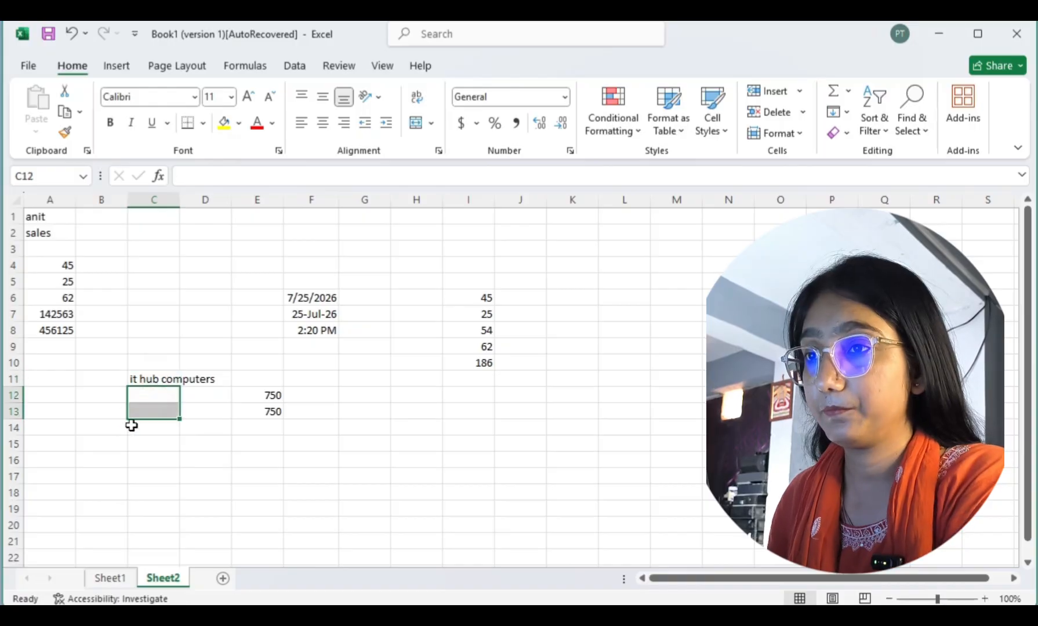
{"action": "left_click", "coordinate": [178, 428]}
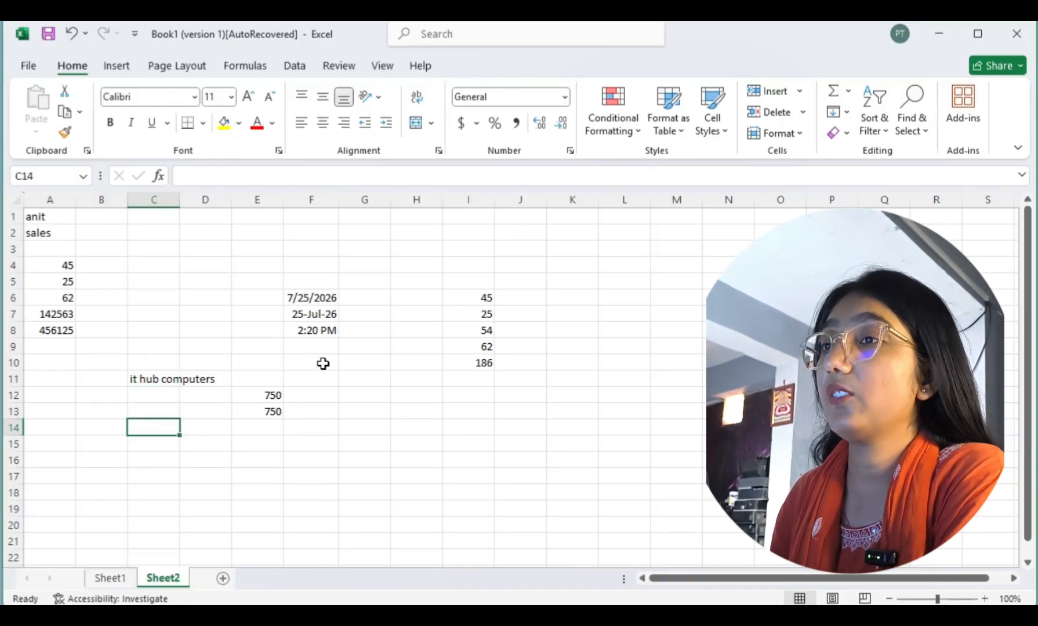
- Clear the formula text below the Salary column in cell D6 of Sheet1
{"action": "left_click", "coordinate": [110, 578]}
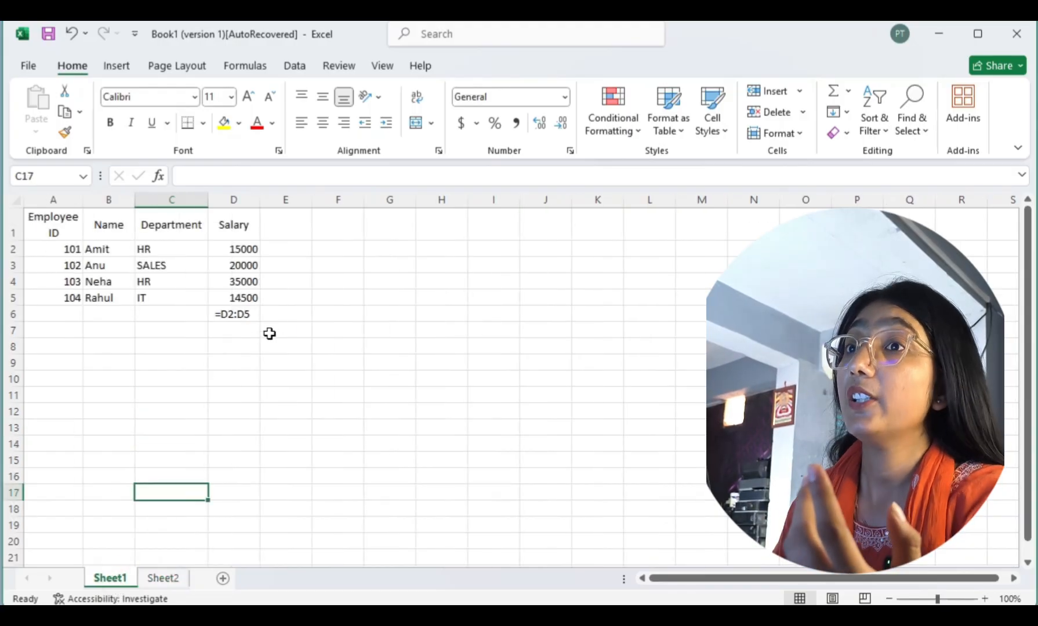
{"action": "left_click", "coordinate": [242, 318]}
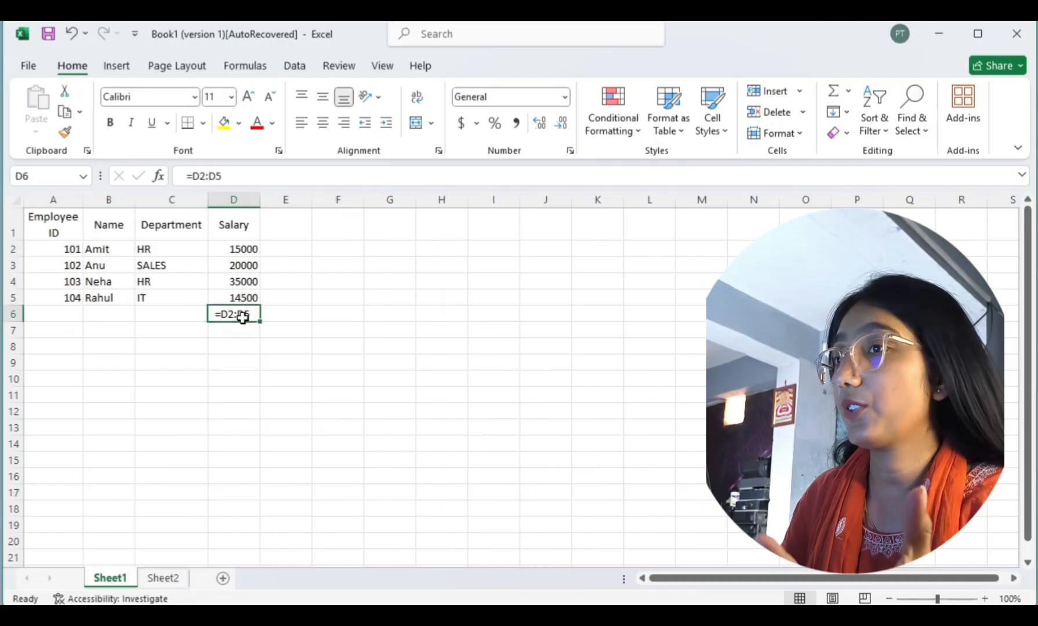
{"action": "key", "text": "Delete"}
{"action": "left_click", "coordinate": [238, 359]}
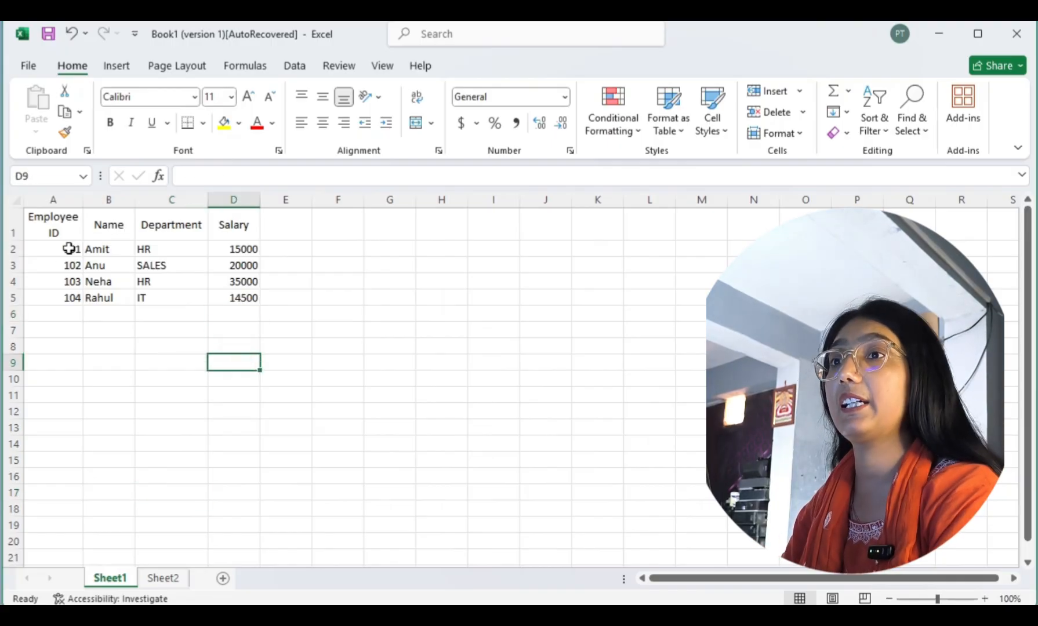
- Set the employee table A1:D5 to the Arial font at size 12, trying size 14 along the way
{"action": "left_click_drag", "start_coordinate": [37, 218], "coordinate": [238, 296]}
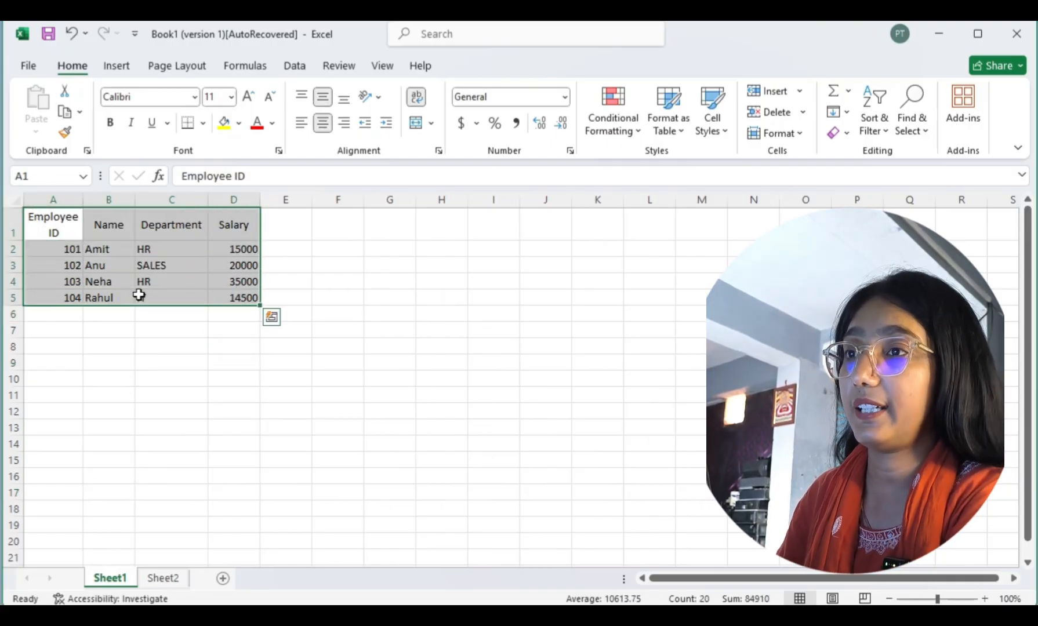
{"action": "left_click", "coordinate": [195, 97]}
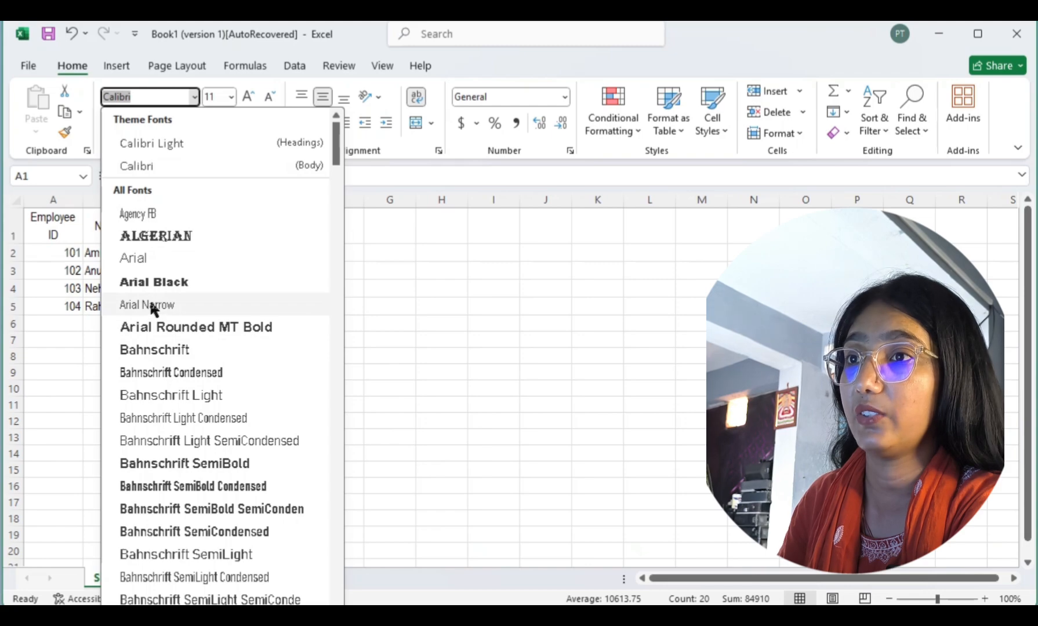
{"action": "left_click", "coordinate": [138, 259]}
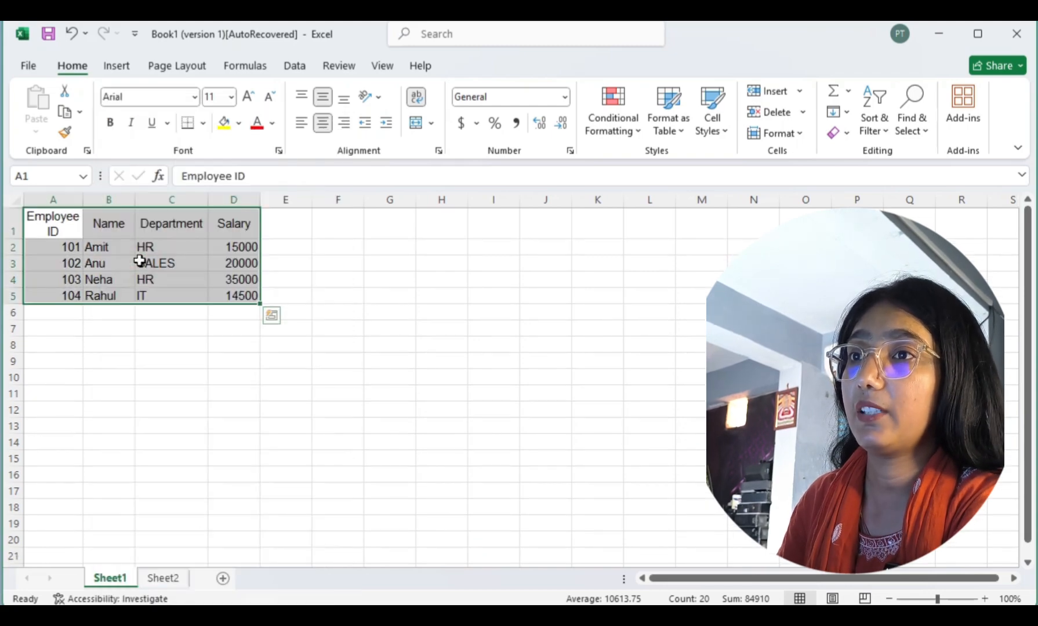
{"action": "left_click", "coordinate": [232, 98]}
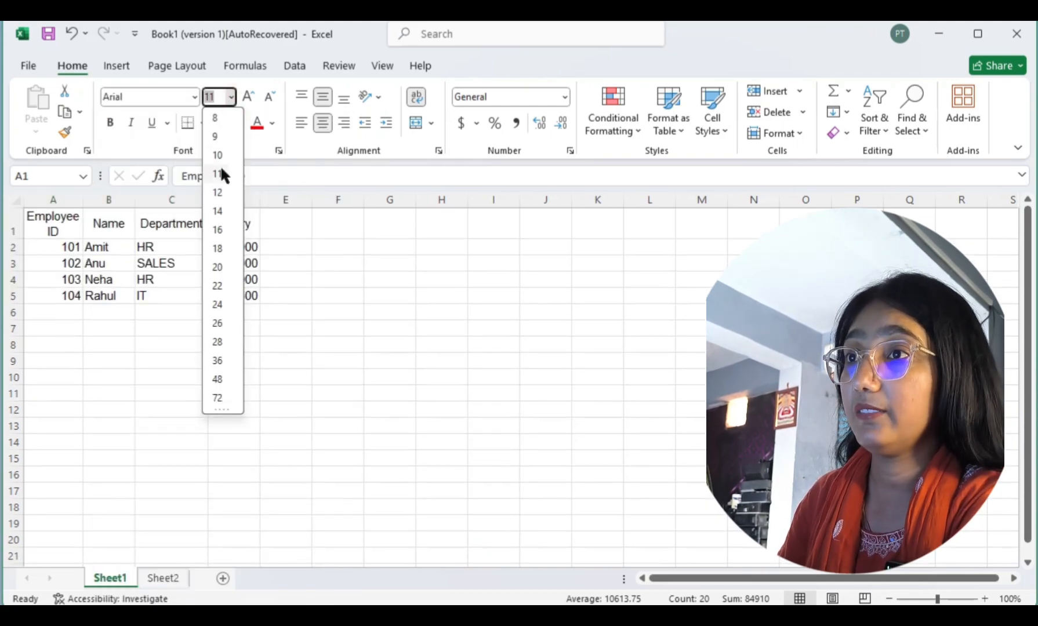
{"action": "left_click", "coordinate": [217, 192]}
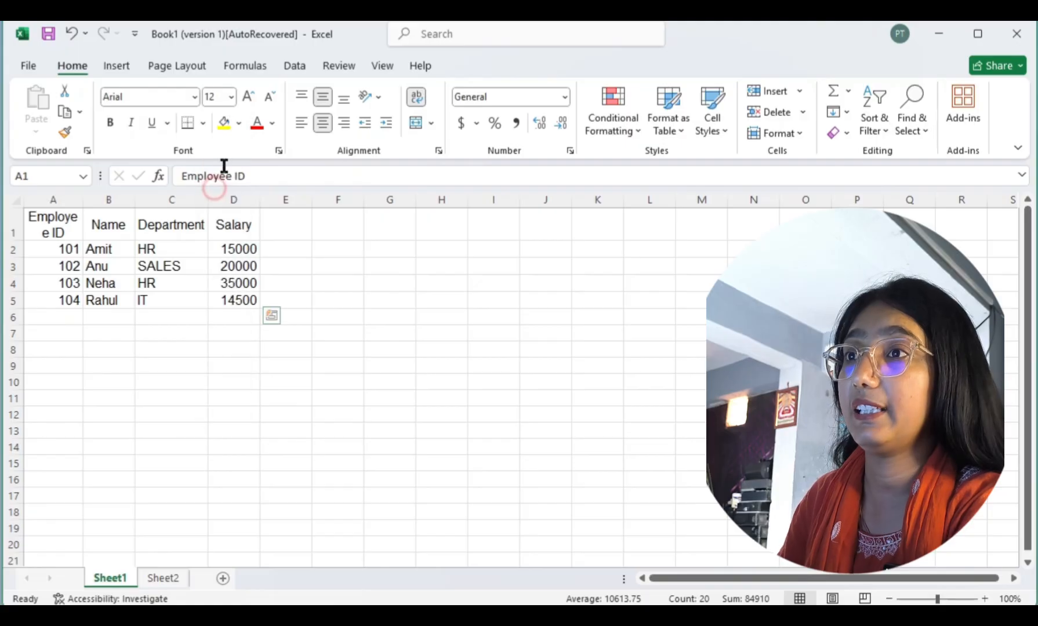
{"action": "left_click", "coordinate": [248, 98]}
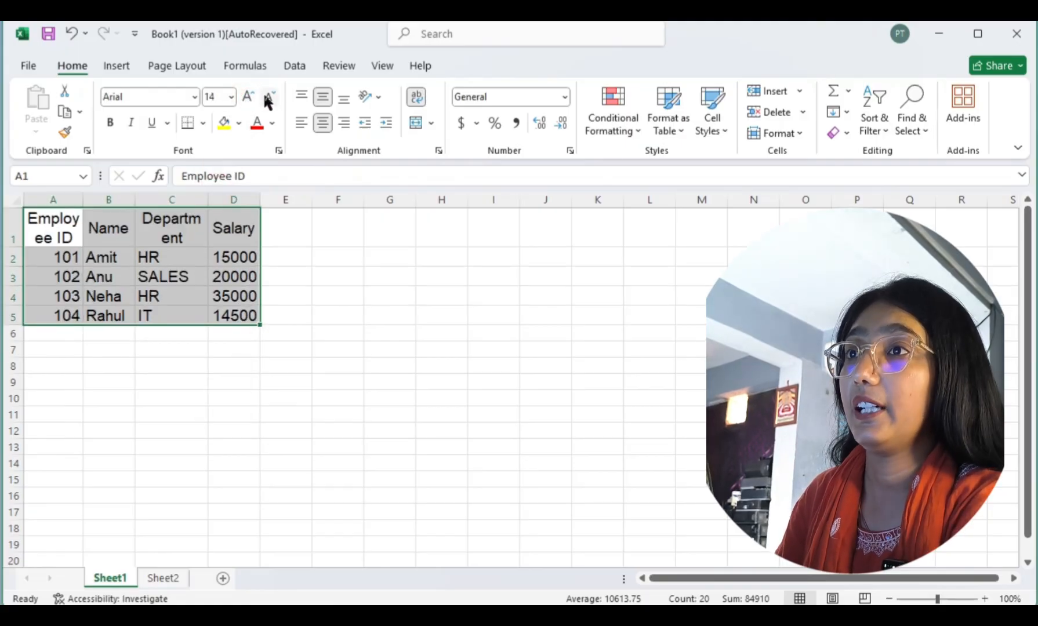
{"action": "left_click", "coordinate": [269, 97]}
- Apply All Borders to the employee table A1:D5
{"action": "left_click", "coordinate": [203, 122]}
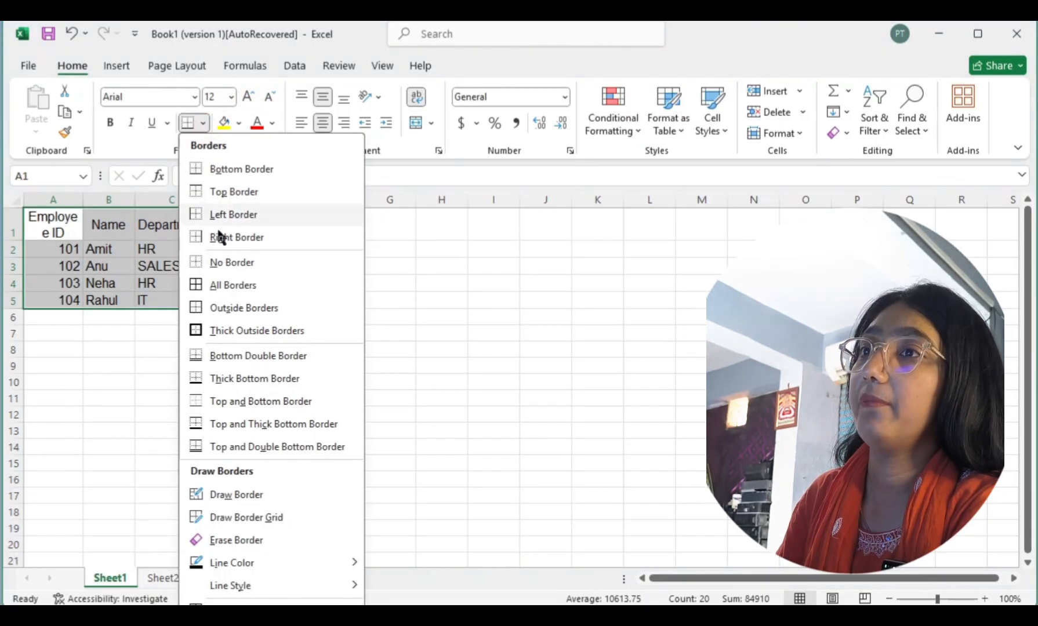
{"action": "left_click", "coordinate": [248, 287]}
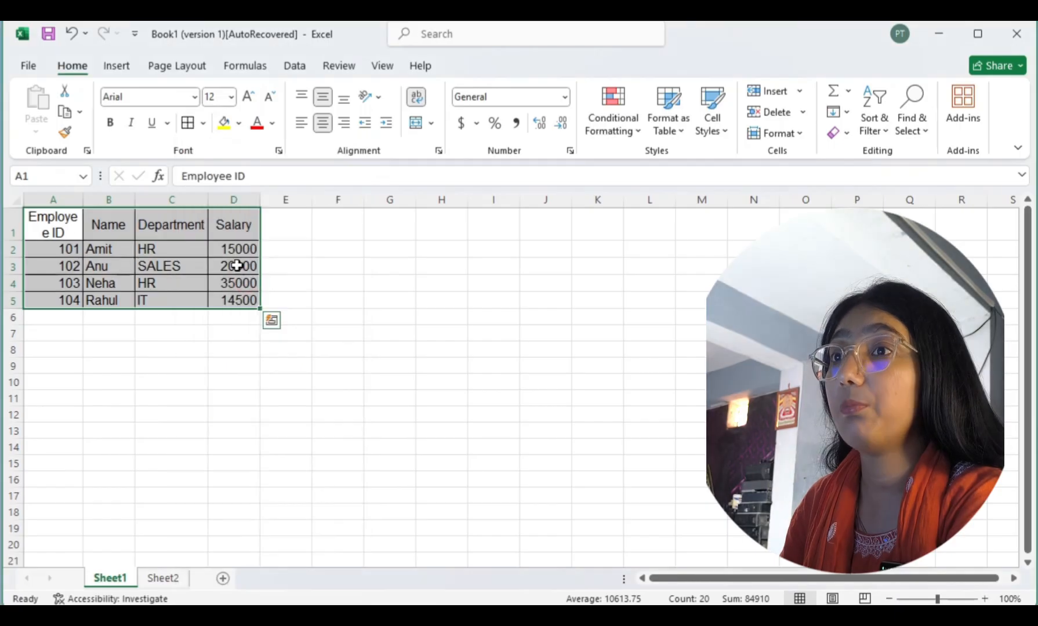
{"action": "left_click", "coordinate": [152, 336]}
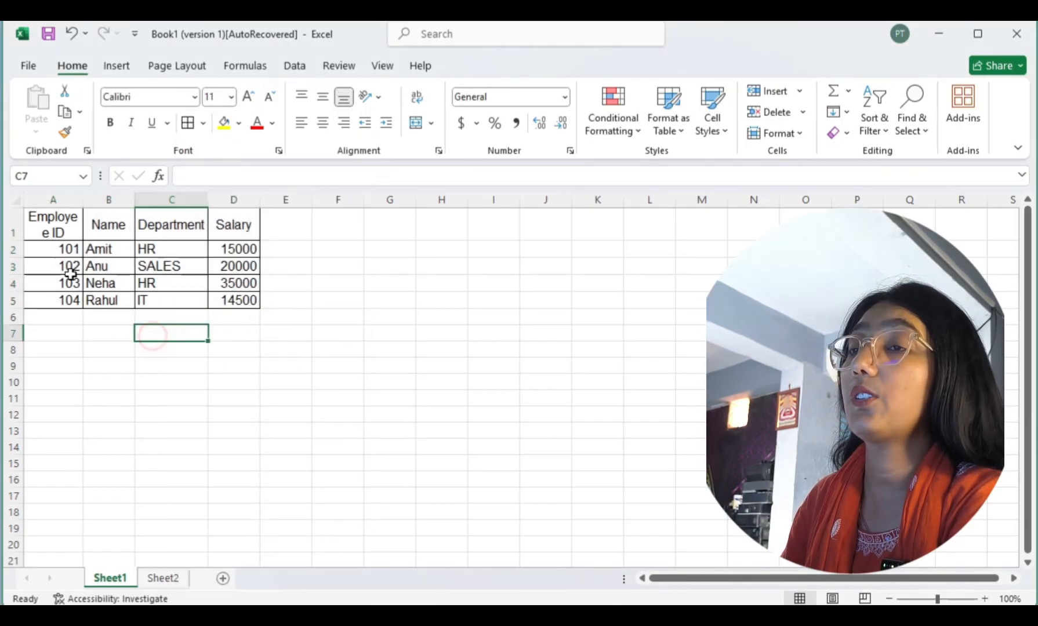
- Widen column A slightly so the word "Employee" in the header fits on one line
{"action": "left_click", "coordinate": [51, 220]}
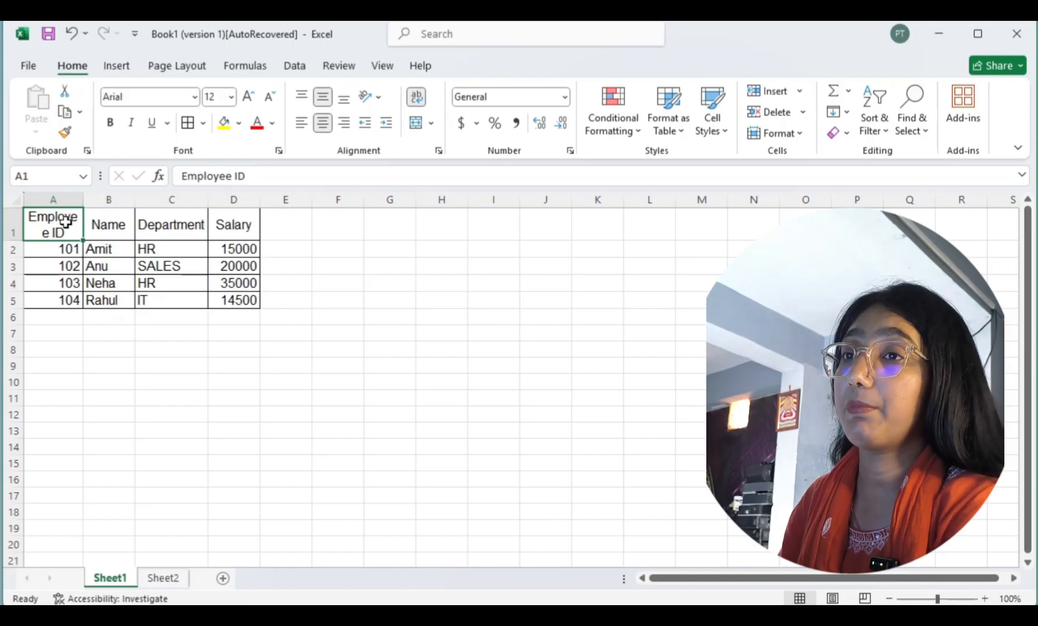
{"action": "left_click_drag", "start_coordinate": [84, 198], "coordinate": [91, 200]}
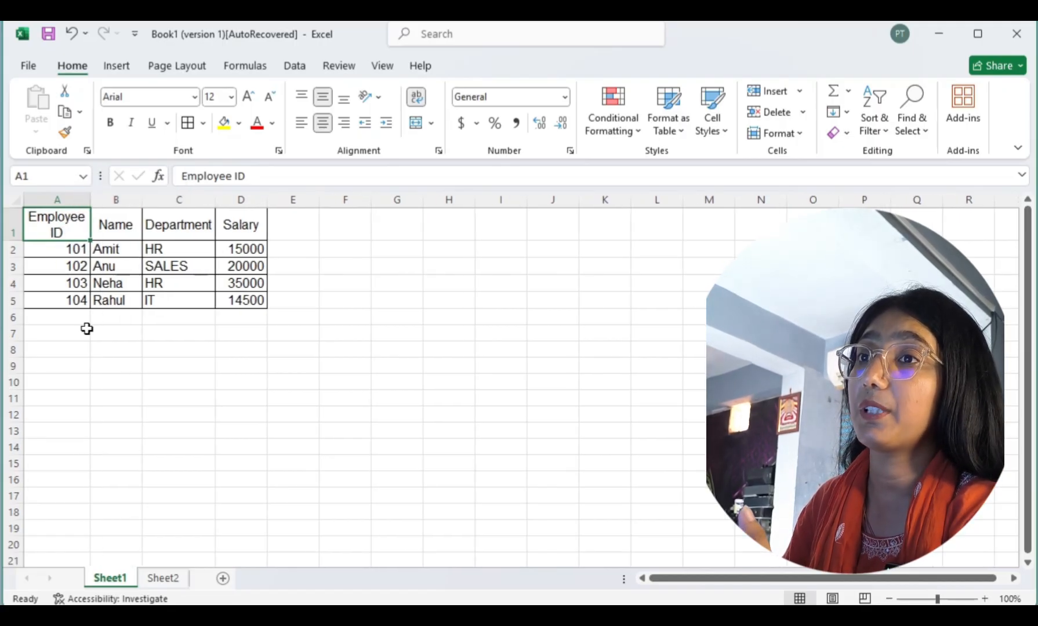
{"action": "left_click_drag", "start_coordinate": [85, 329], "coordinate": [75, 318]}
- Apply bold, italic and underline to the whole employee table A1:D5
{"action": "left_click_drag", "start_coordinate": [56, 227], "coordinate": [244, 299]}
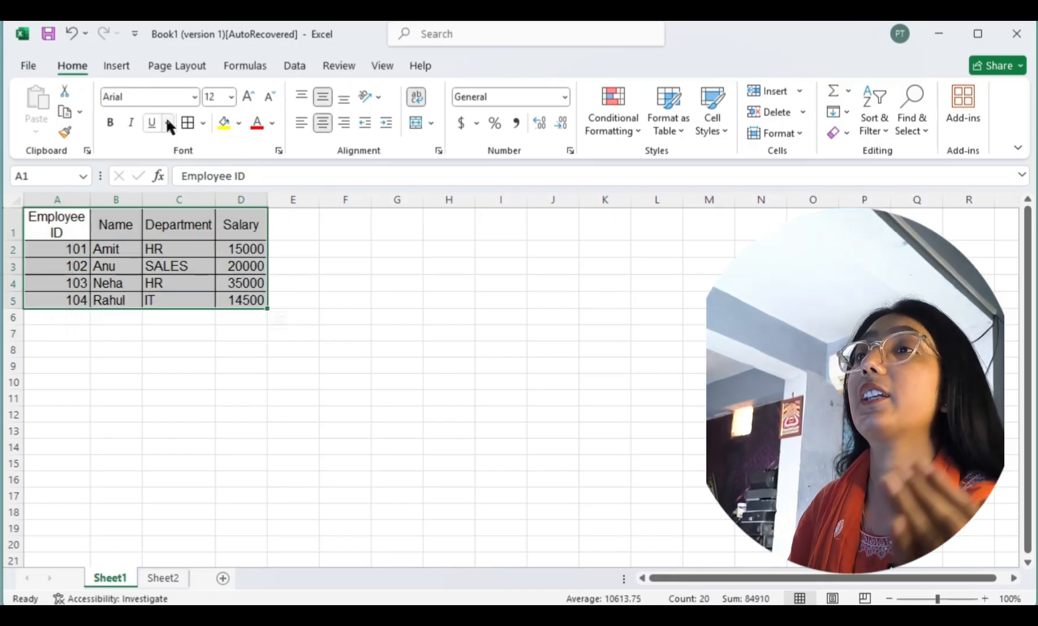
{"action": "left_click", "coordinate": [112, 123]}
{"action": "left_click", "coordinate": [131, 122]}
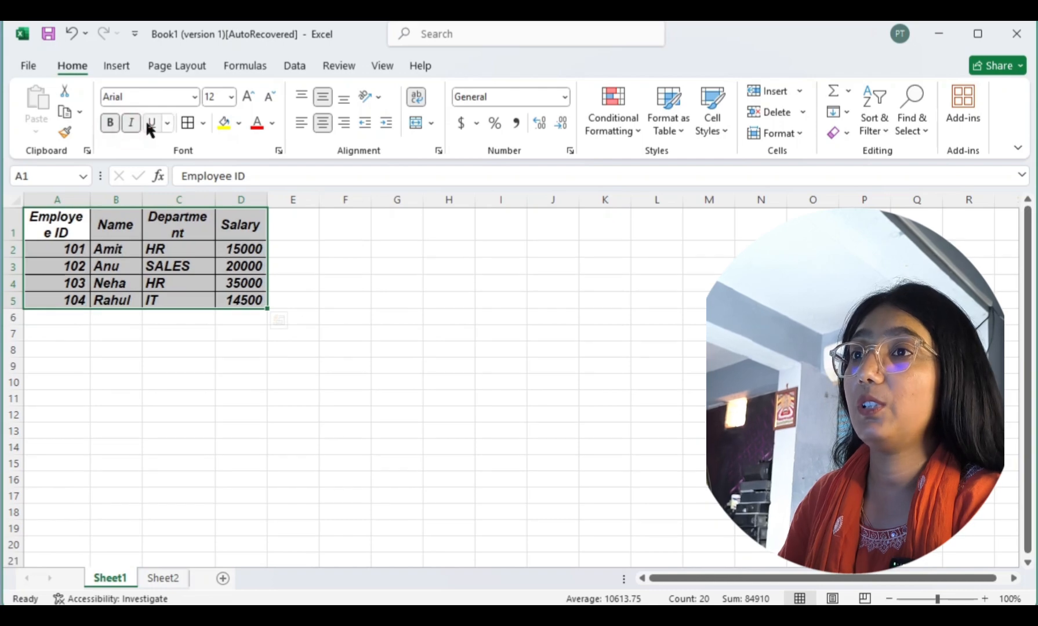
{"action": "left_click", "coordinate": [151, 122]}
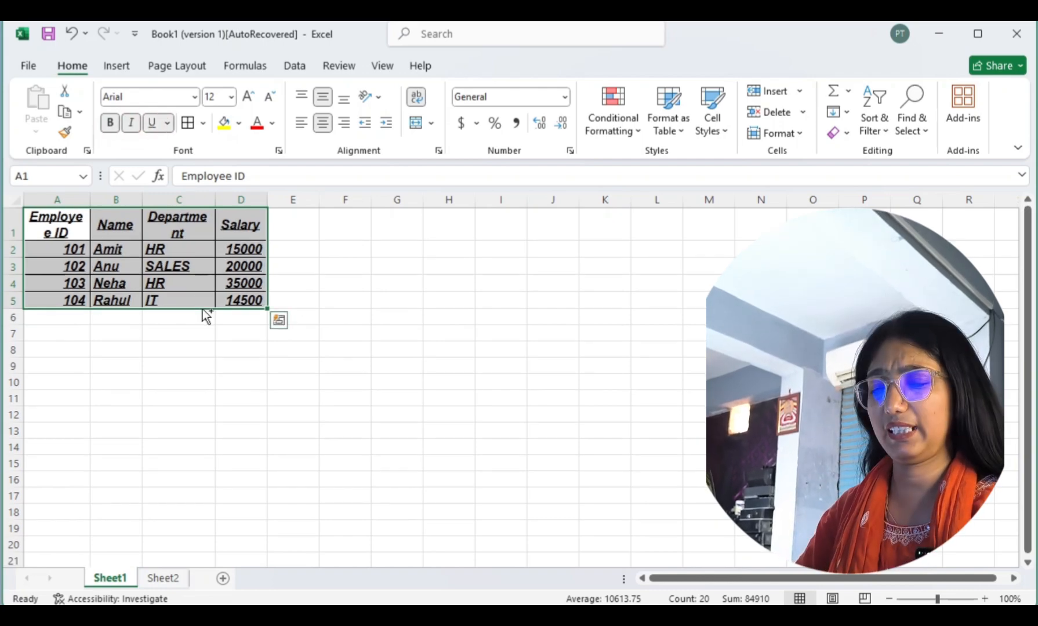
- Undo the bold, italic and underline formatting of the employee table
{"action": "key", "text": "ctrl+z"}
{"action": "key", "text": "ctrl+z"}
{"action": "key", "text": "ctrl+z"}
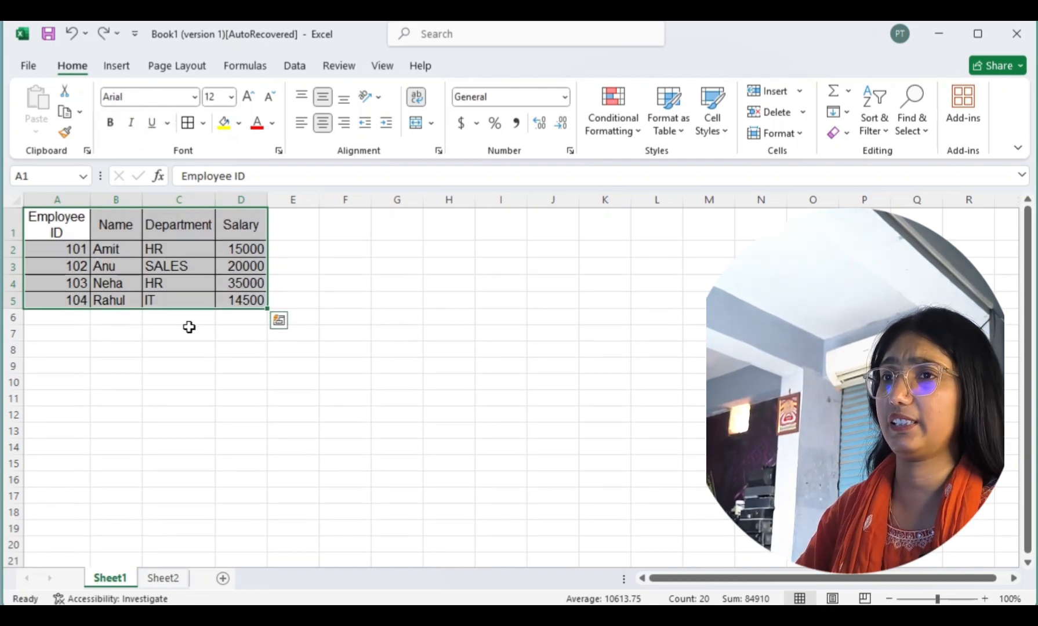
{"action": "left_click", "coordinate": [173, 332]}
- Set the vertical alignment of table A1:D5 to middle after trying top alignment
{"action": "left_click_drag", "start_coordinate": [55, 225], "coordinate": [240, 302]}
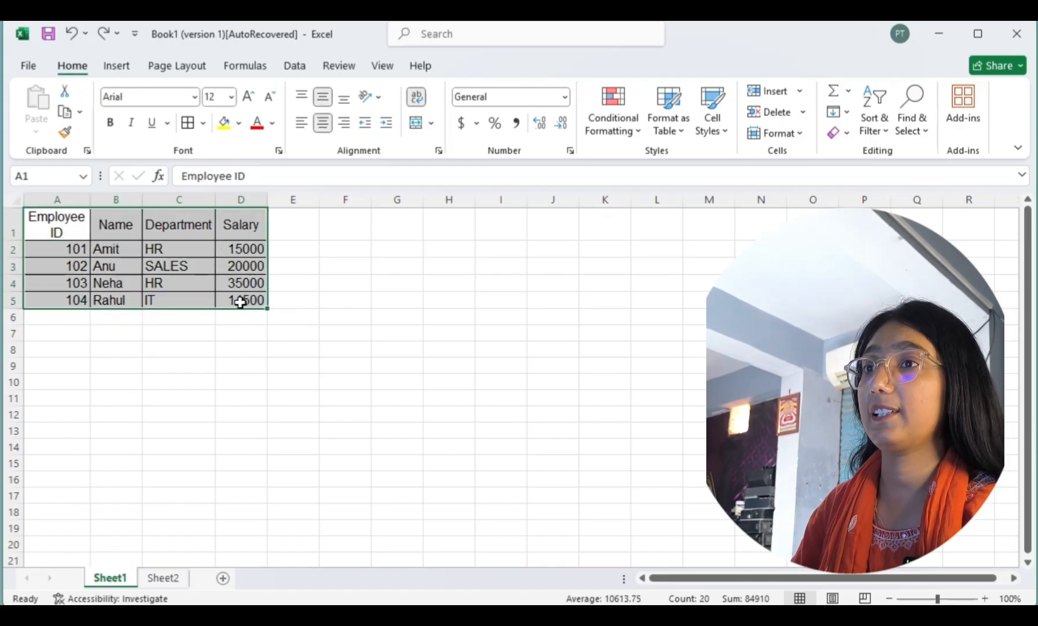
{"action": "left_click", "coordinate": [305, 91]}
{"action": "left_click", "coordinate": [321, 98]}
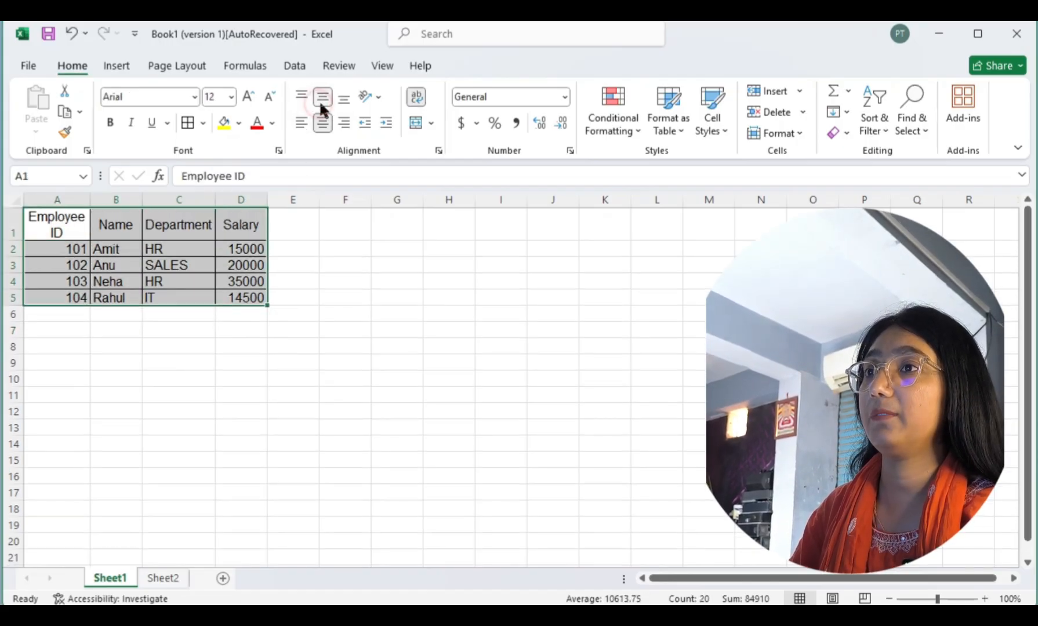
- Right-align the contents of table A1:D5 after trying left and center alignment
{"action": "left_click", "coordinate": [303, 123]}
{"action": "left_click", "coordinate": [323, 123]}
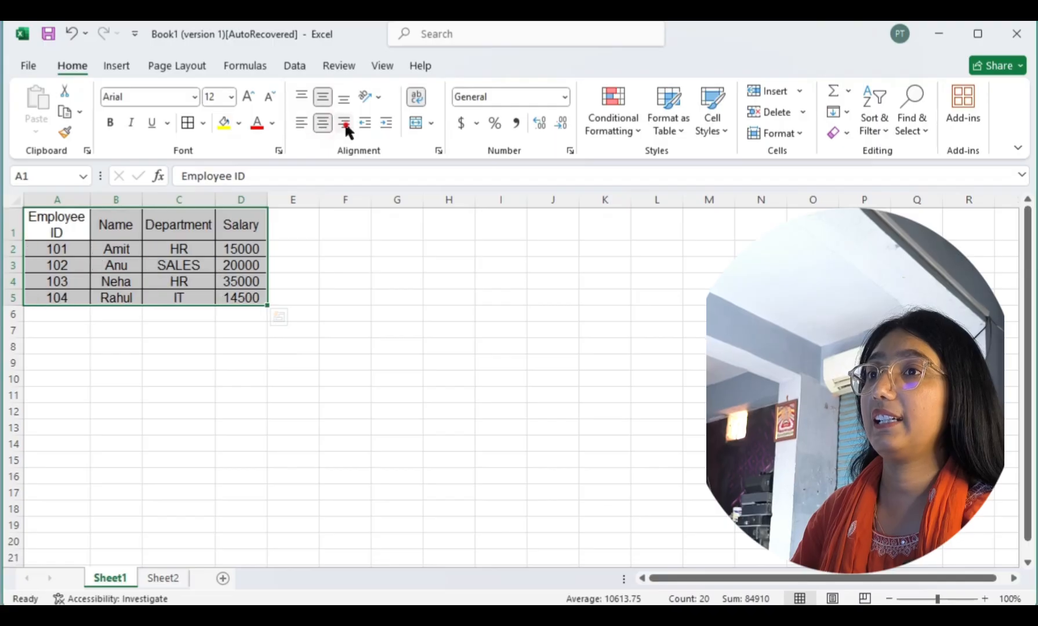
{"action": "left_click", "coordinate": [342, 123]}
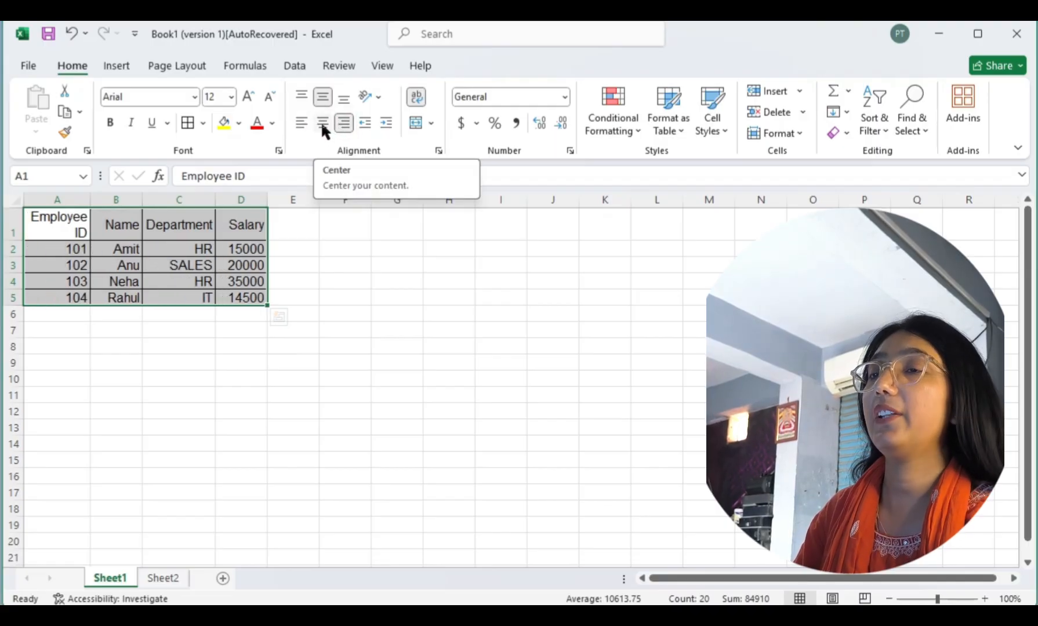
{"action": "left_click", "coordinate": [310, 346]}
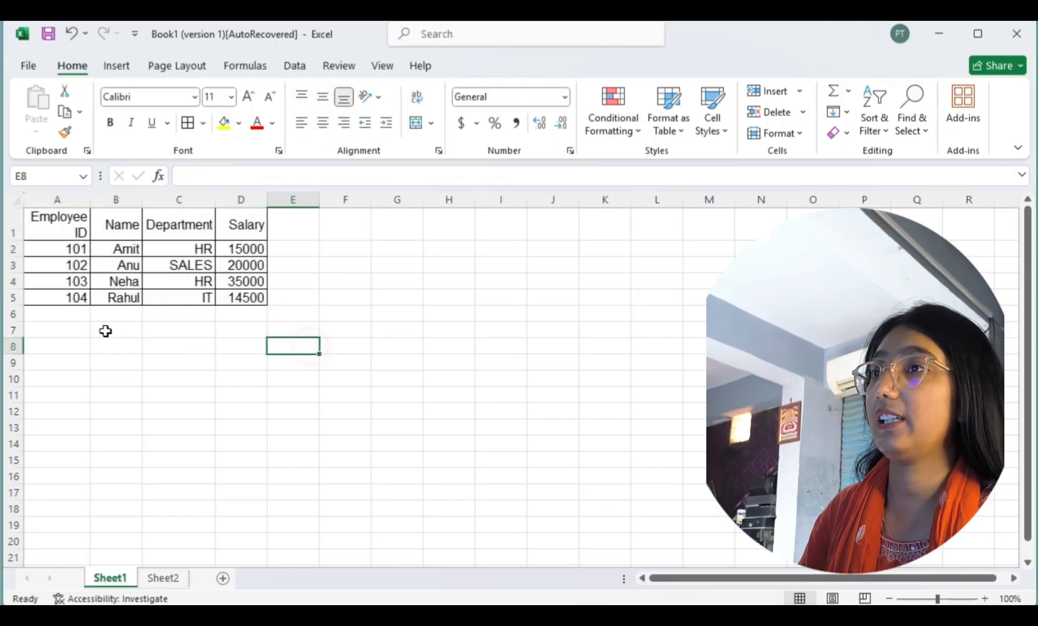
{"action": "left_click", "coordinate": [104, 330]}
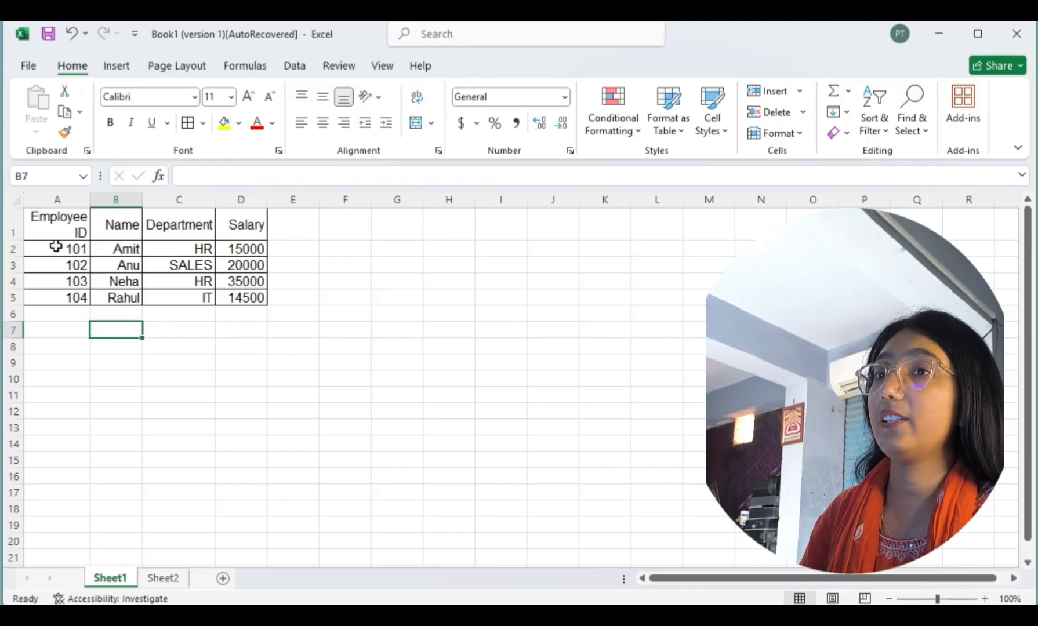
{"action": "left_click", "coordinate": [55, 247]}
{"action": "left_click", "coordinate": [55, 311]}
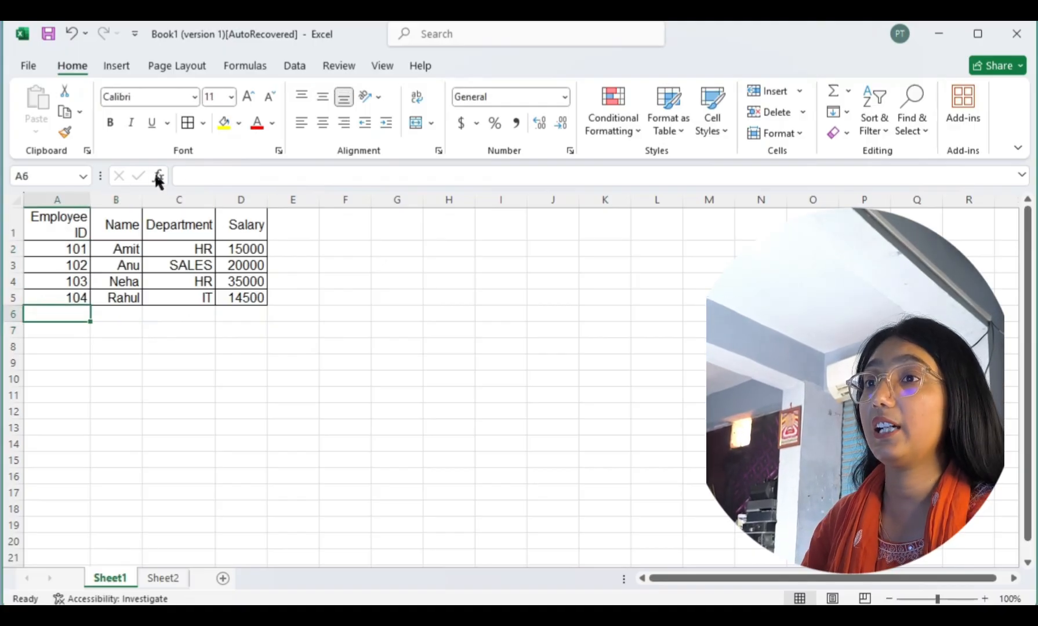
- Change the font color of the employee table A1:D5 to the blue theme color
{"action": "left_click_drag", "start_coordinate": [69, 228], "coordinate": [238, 296]}
{"action": "left_click", "coordinate": [273, 124]}
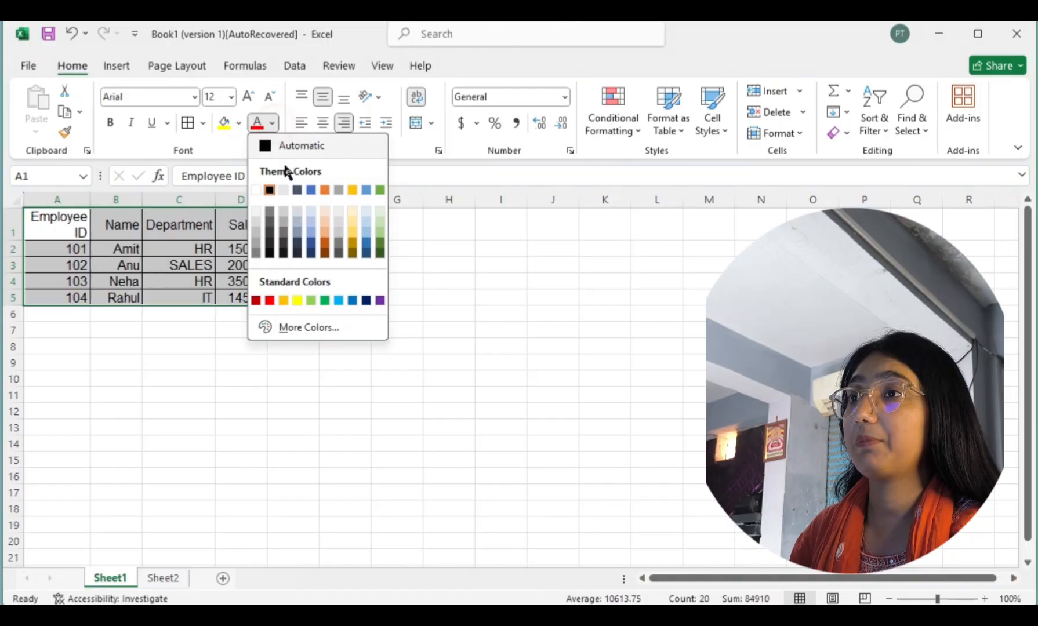
{"action": "left_click", "coordinate": [311, 191]}
- Fill the employee table A1:D5 with the lightest green theme color
{"action": "left_click", "coordinate": [239, 123]}
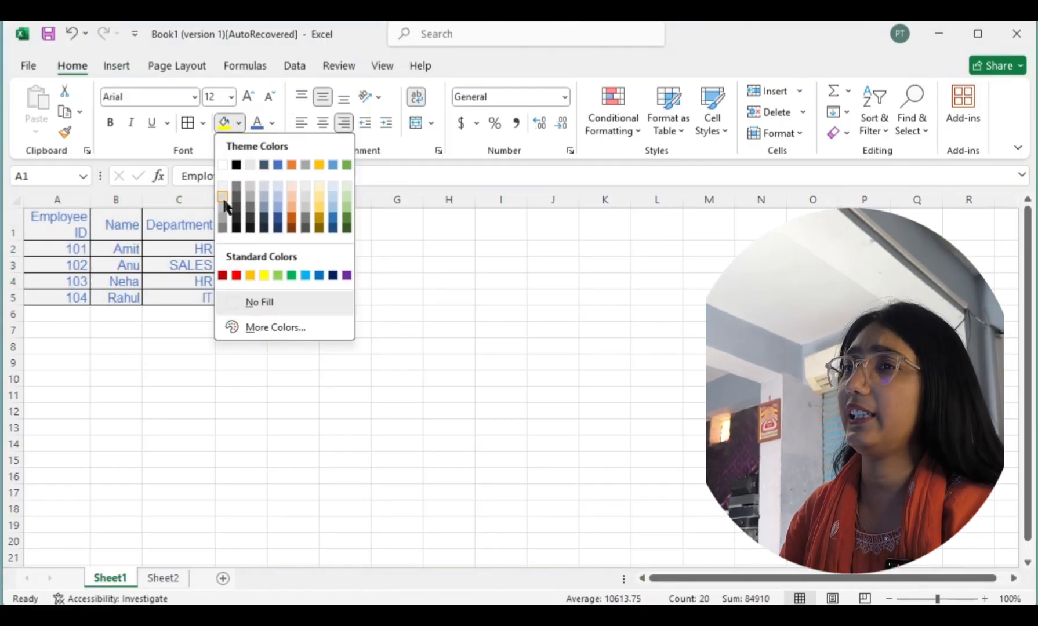
{"action": "left_click", "coordinate": [350, 187]}
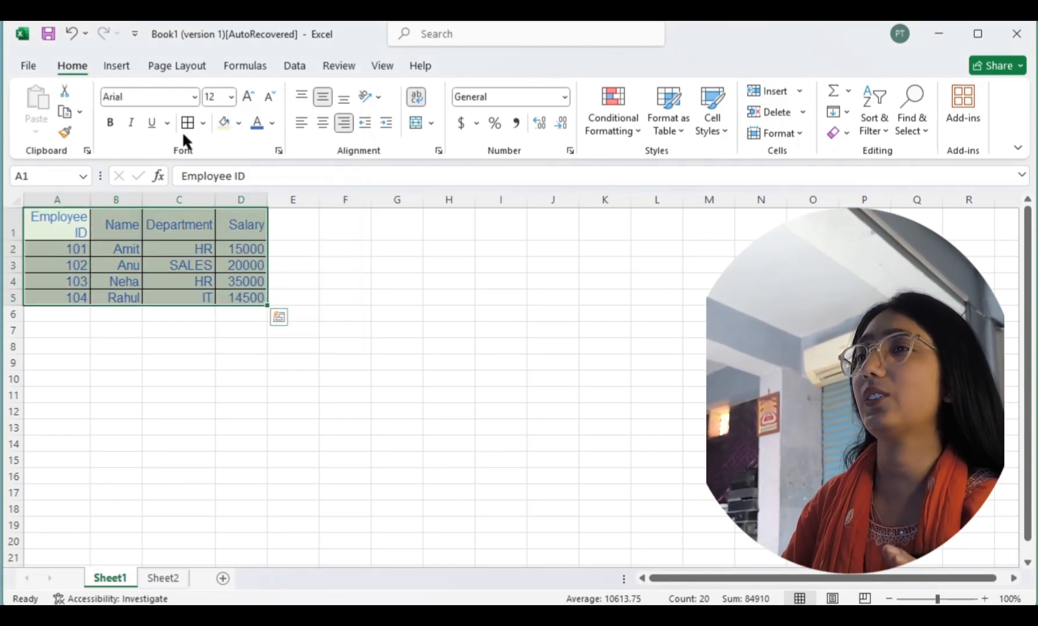
{"action": "left_click", "coordinate": [173, 325]}
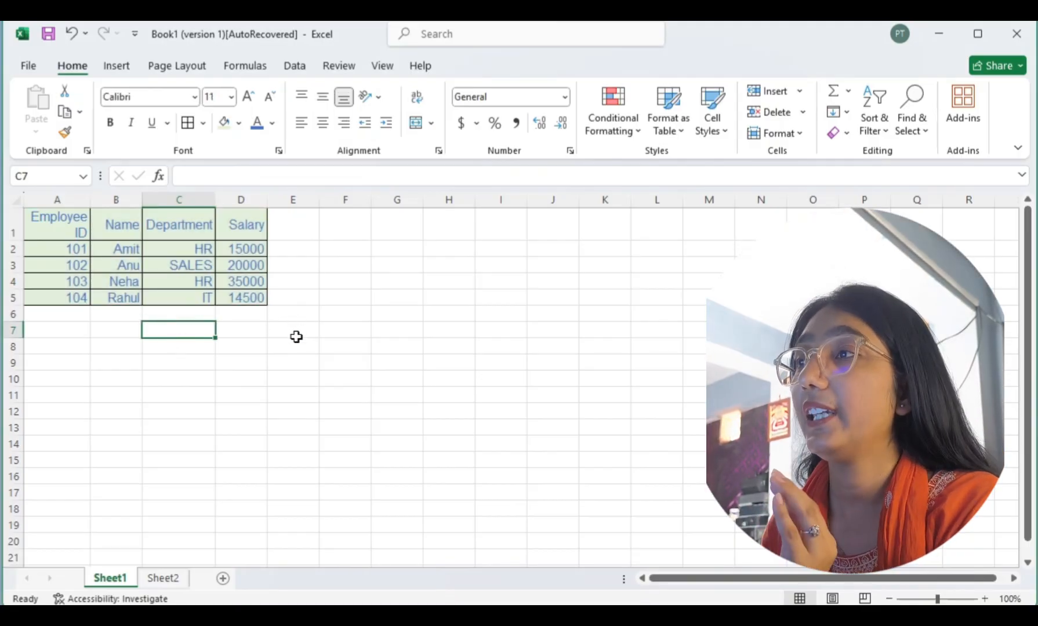
{"action": "left_click", "coordinate": [335, 314]}
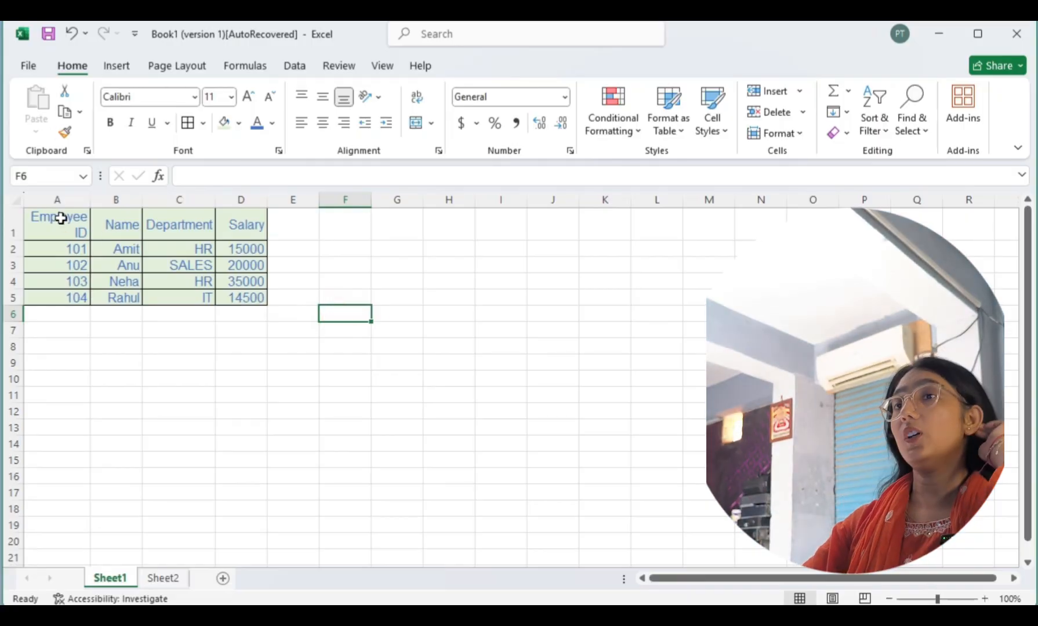
- Clear all formatting from the employee table A1:D5 while keeping its contents
{"action": "left_click_drag", "start_coordinate": [60, 218], "coordinate": [255, 297]}
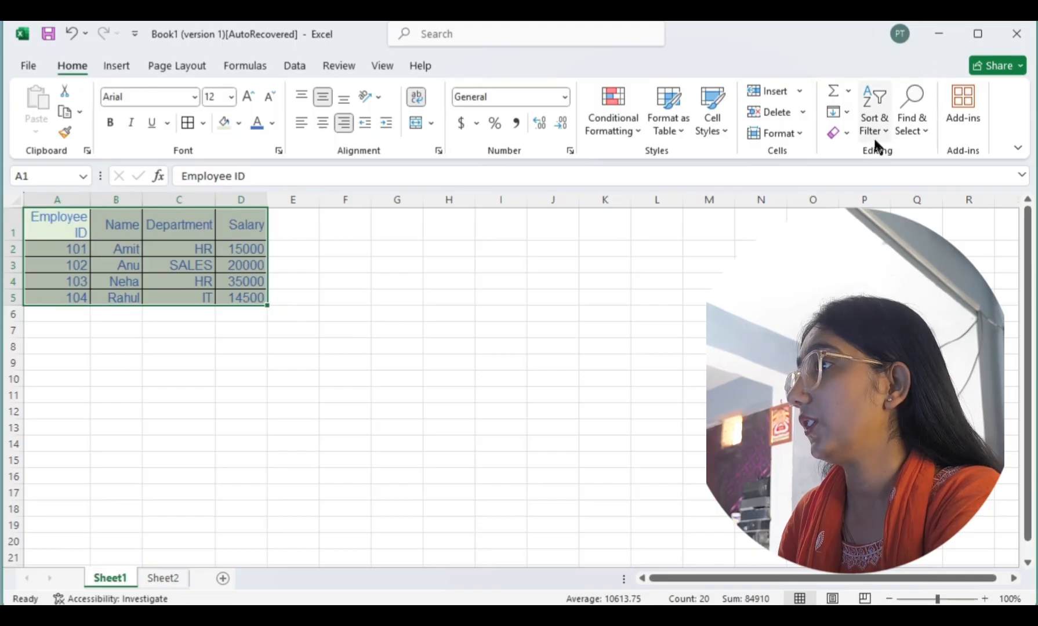
{"action": "left_click", "coordinate": [840, 132]}
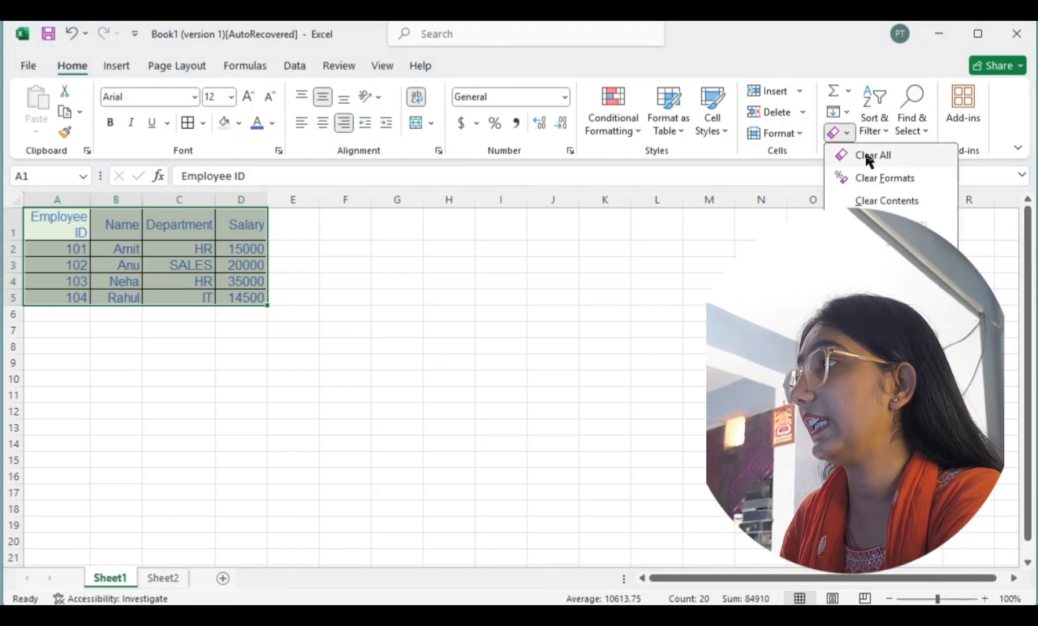
{"action": "left_click", "coordinate": [870, 178]}
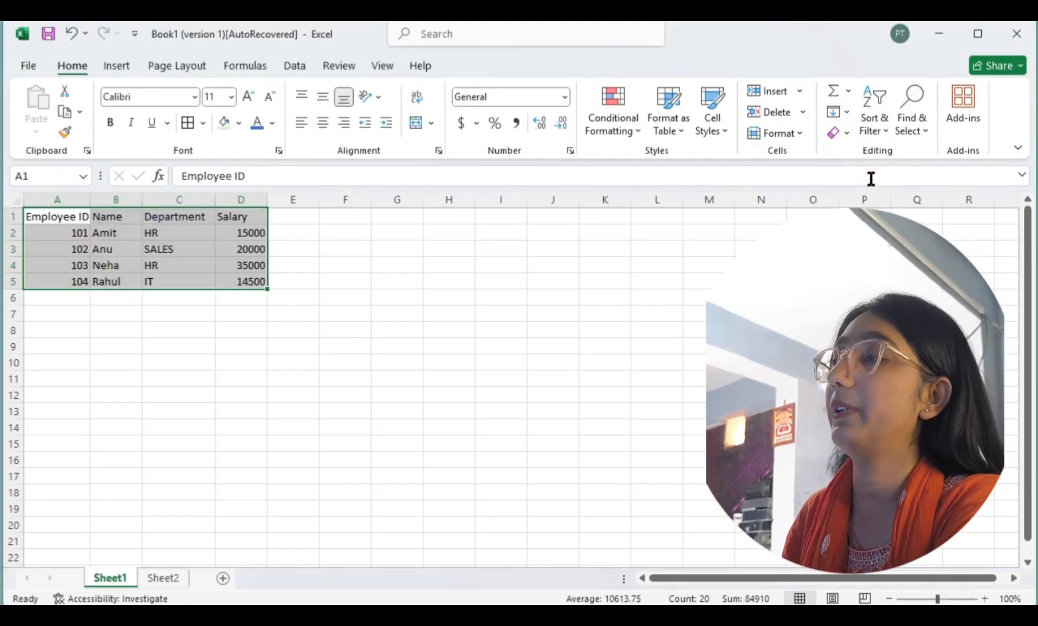
{"action": "left_click", "coordinate": [177, 361]}
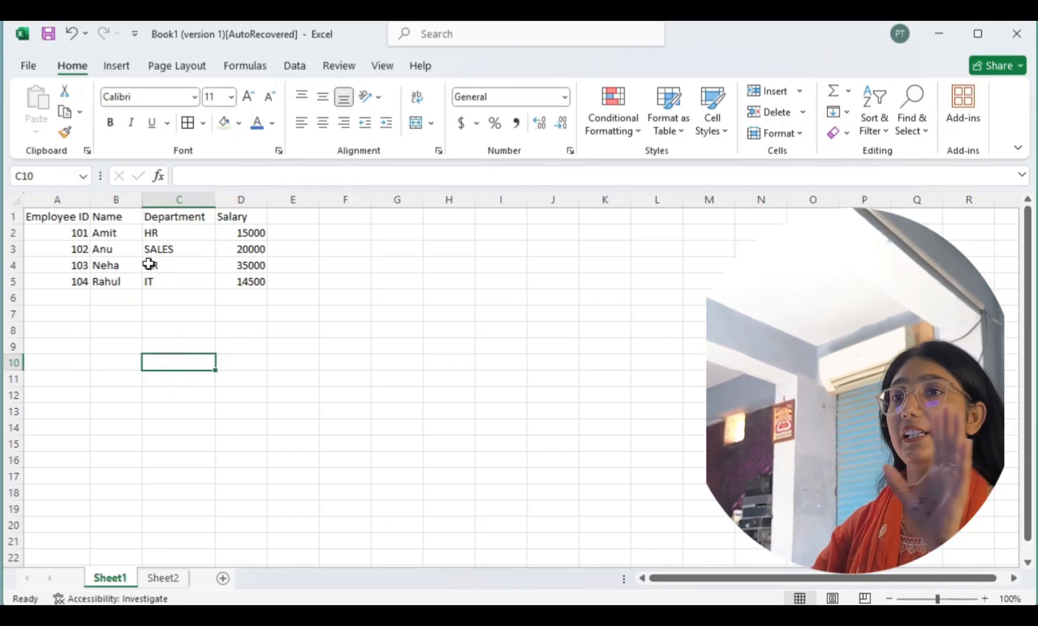
{"action": "left_click", "coordinate": [123, 312]}
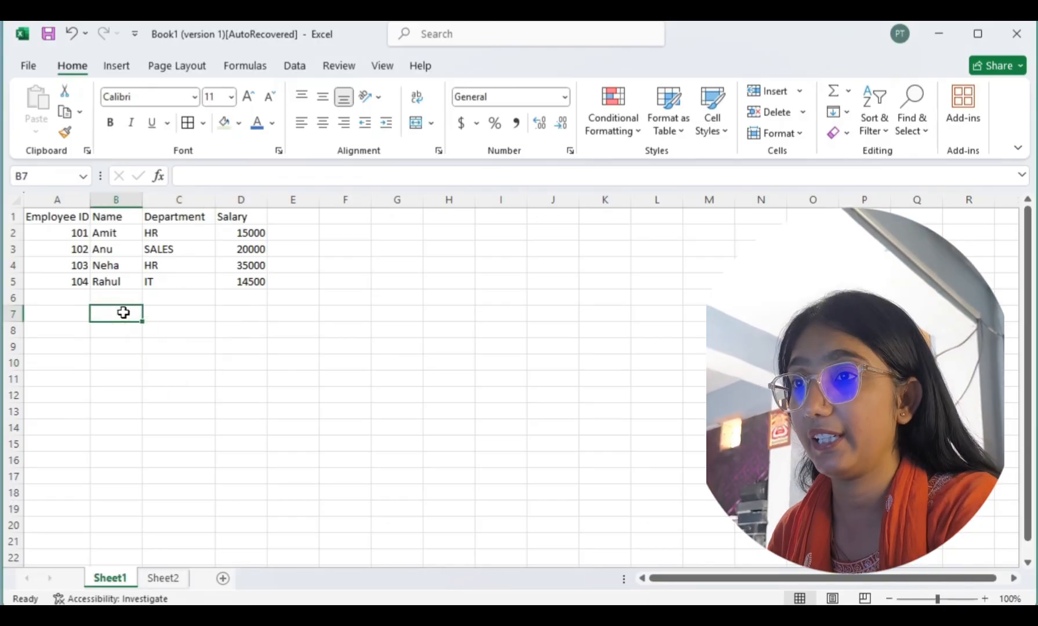